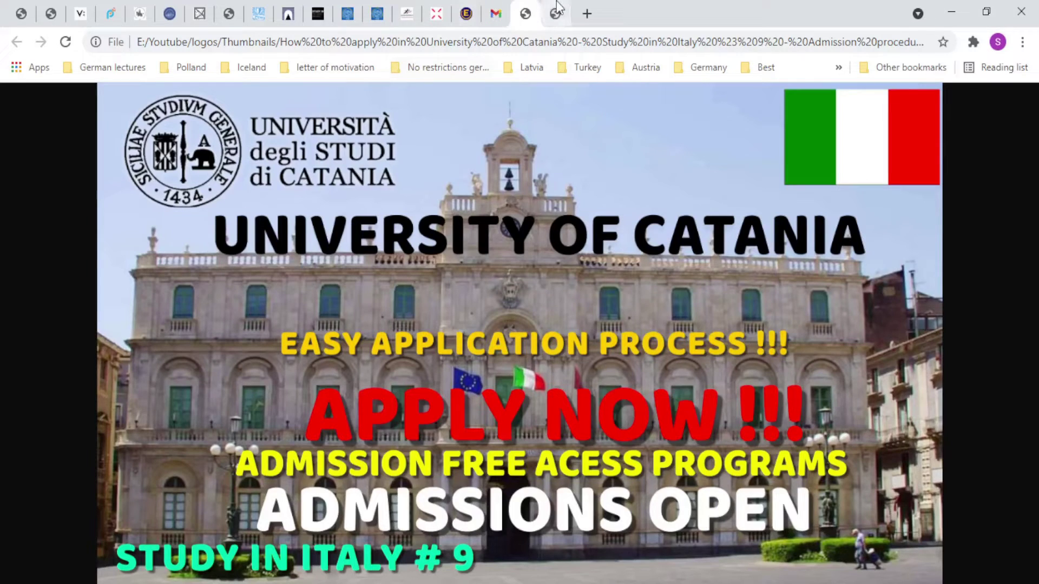
# - Open the new user registration form from the University of Catania student portal's login page
pyautogui.click(558, 11)
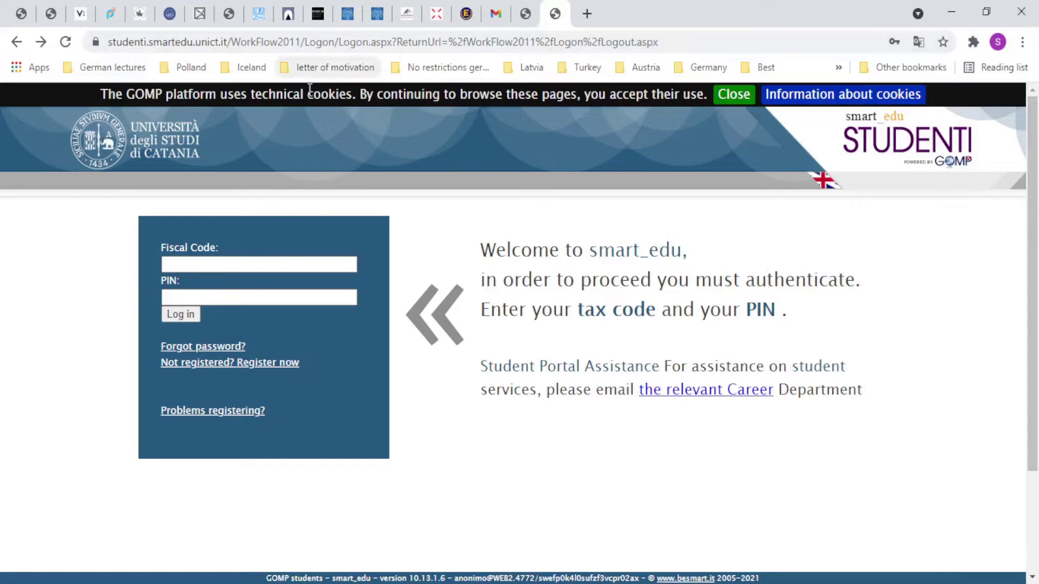
pyautogui.click(222, 363)
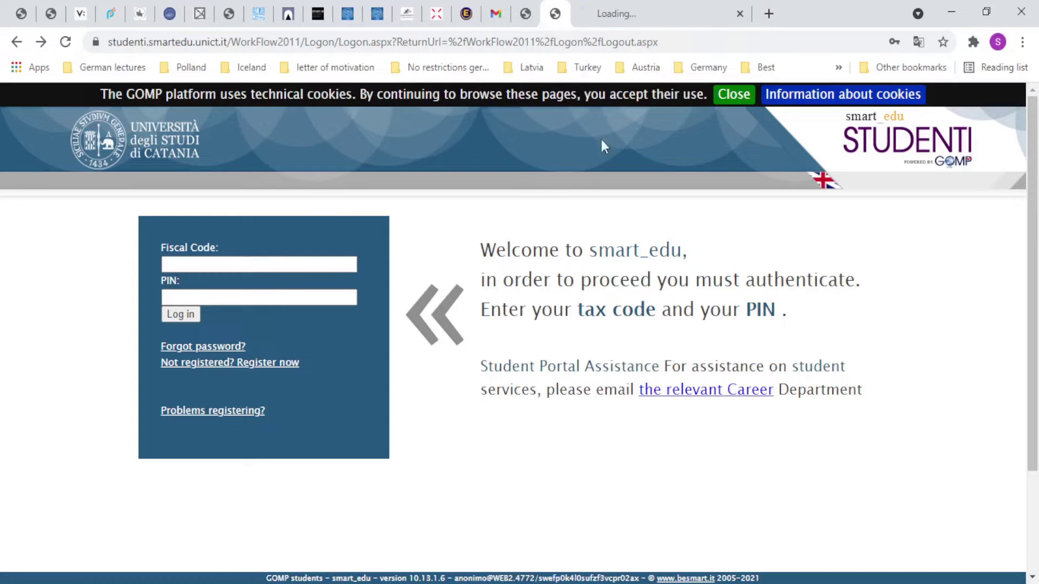
pyautogui.click(661, 2)
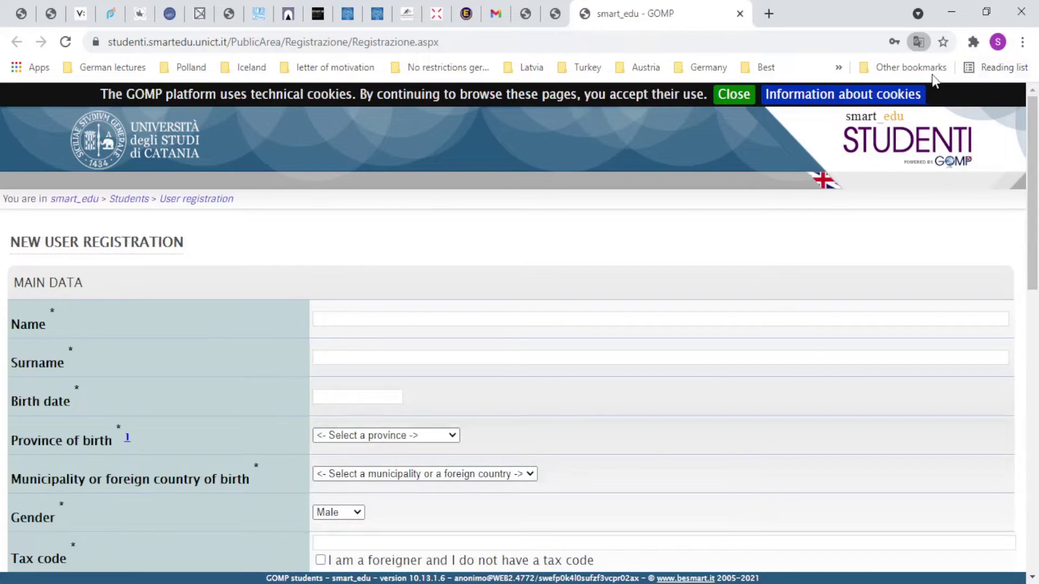
# - Examine the registration form's main data, portal access, contact and privacy sections to see which fields are required
pyautogui.scroll(-4, 553, 352)
pyautogui.scroll(-8, 482, 373)
pyautogui.scroll(7, 454, 415)
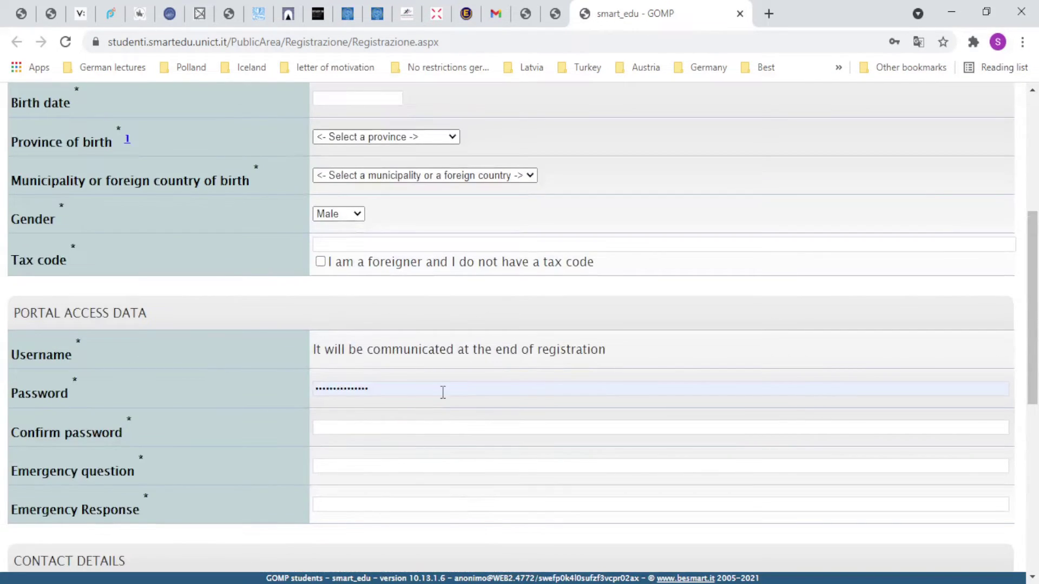
pyautogui.scroll(4, 442, 392)
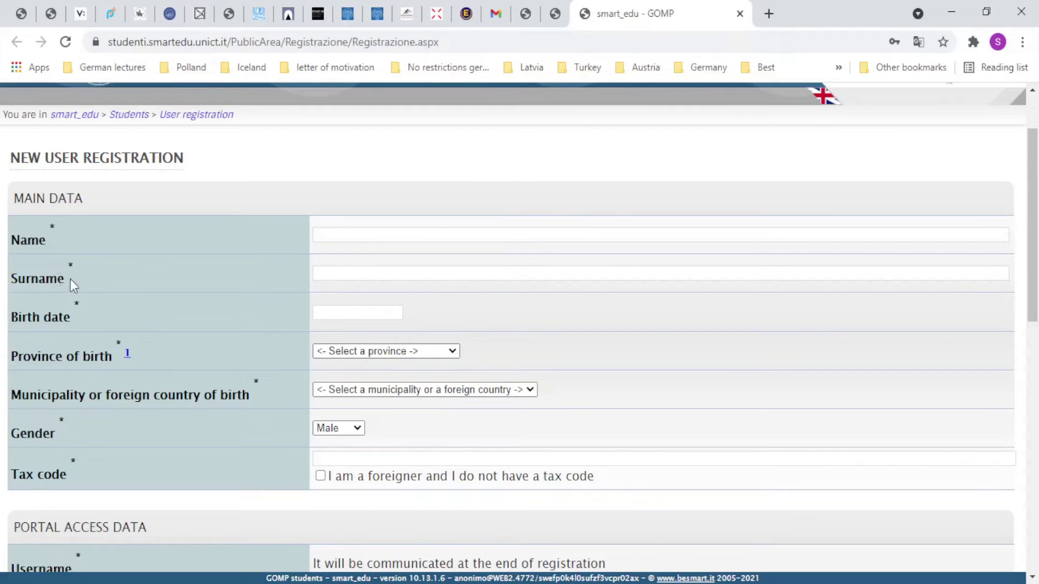
pyautogui.click(357, 309)
pyautogui.click(168, 337)
pyautogui.moveTo(27, 372); pyautogui.dragTo(51, 368)
pyautogui.click(45, 365)
pyautogui.scroll(-10, 205, 426)
pyautogui.scroll(4, 179, 454)
pyautogui.scroll(-4, 179, 454)
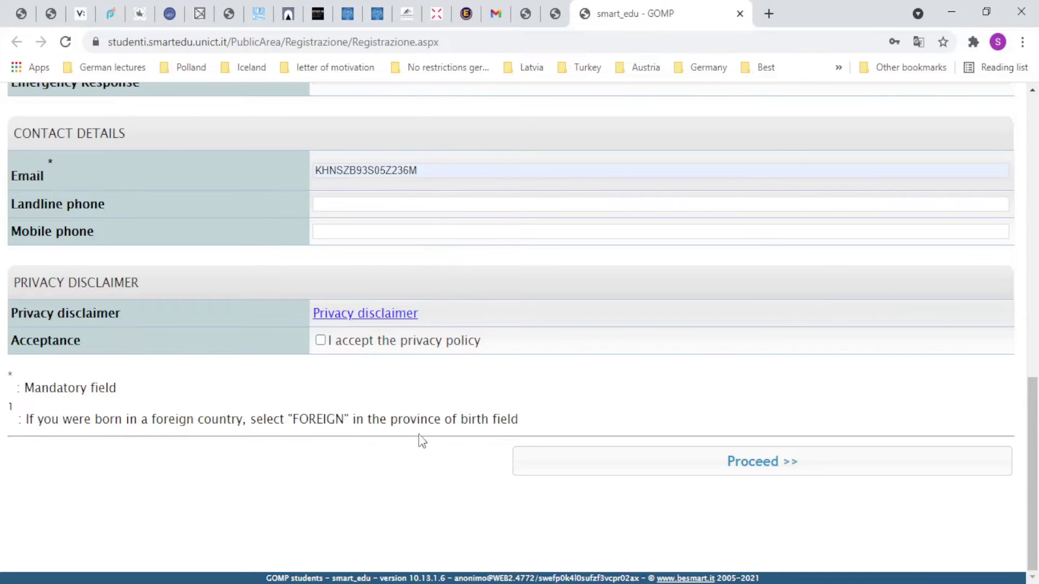
pyautogui.scroll(15, 467, 431)
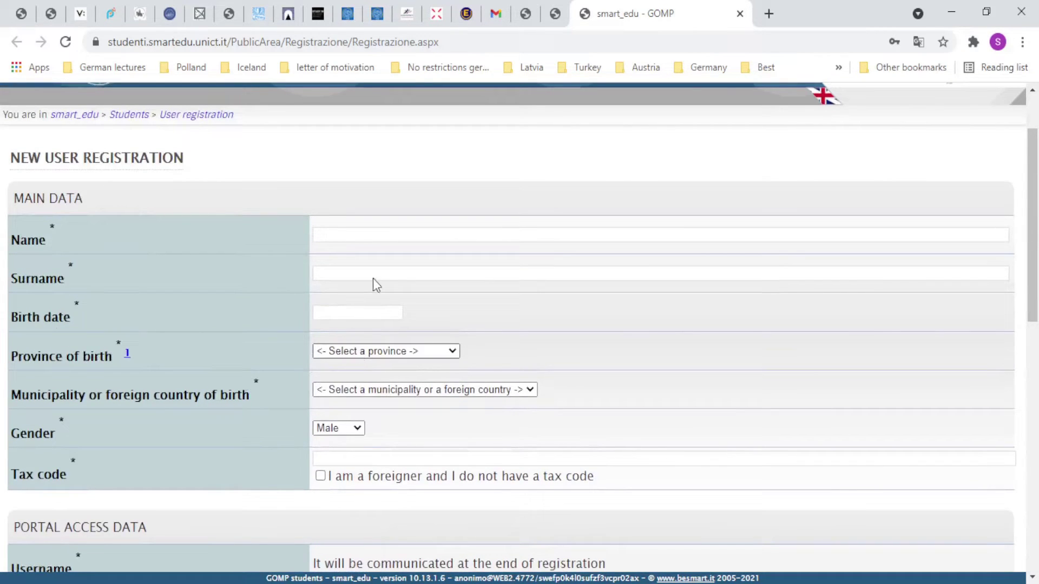
# - Set the province of birth to FOREIGN STATE and the foreign country of birth to PAKISTAN
pyautogui.click(397, 336)
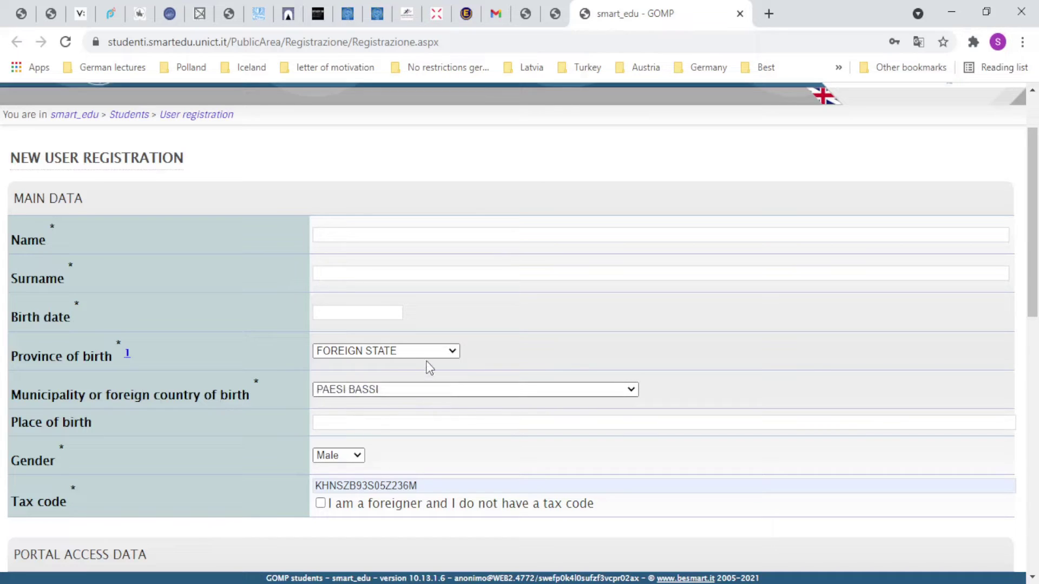
pyautogui.press('k')
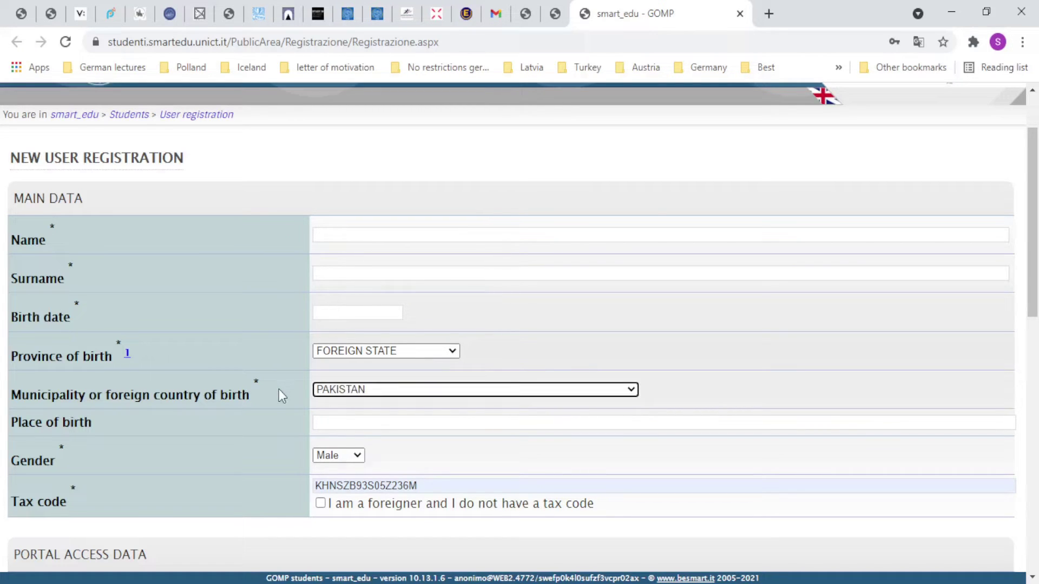
# - Clear the prefilled tax code and declare being a foreigner without a tax code
pyautogui.scroll(-4, 279, 390)
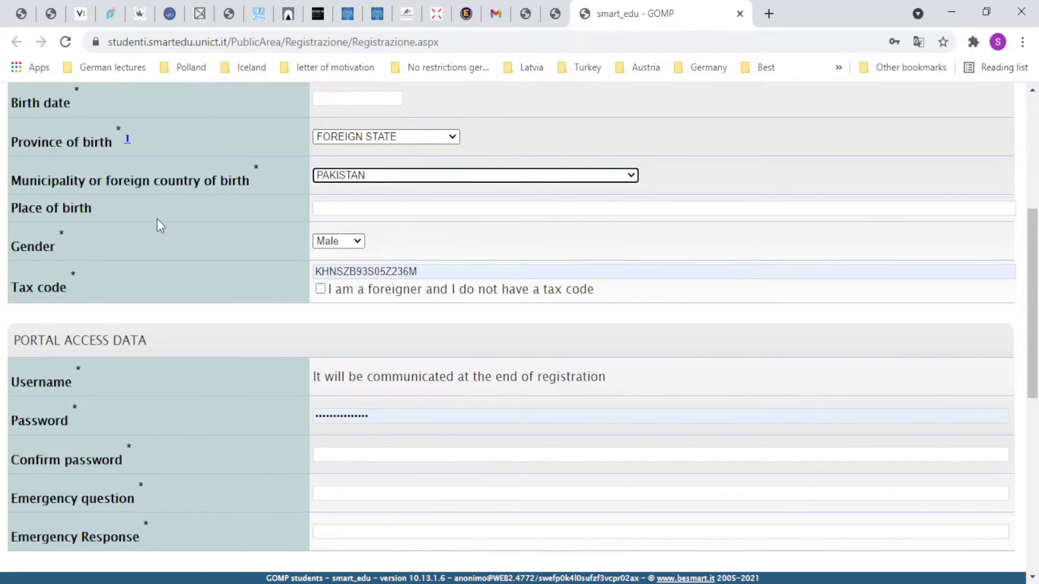
pyautogui.doubleClick(379, 265)
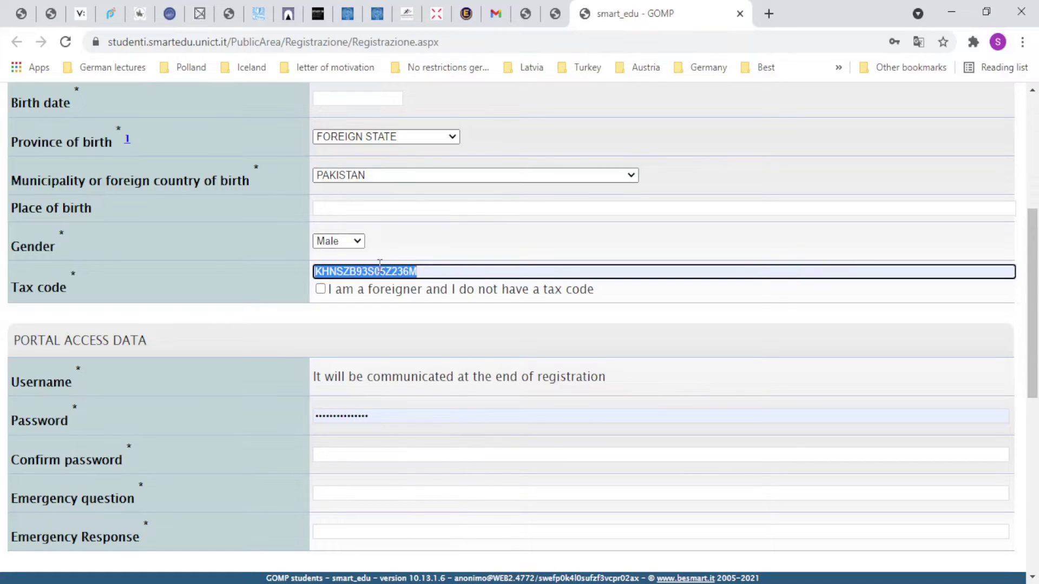
pyautogui.press('BackSpace')
pyautogui.click(142, 275)
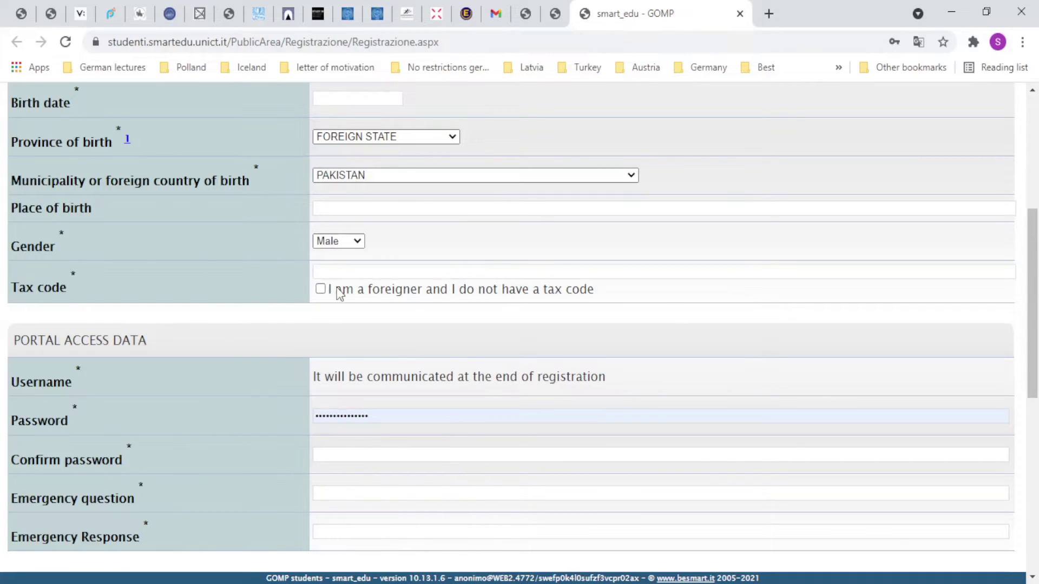
pyautogui.click(320, 290)
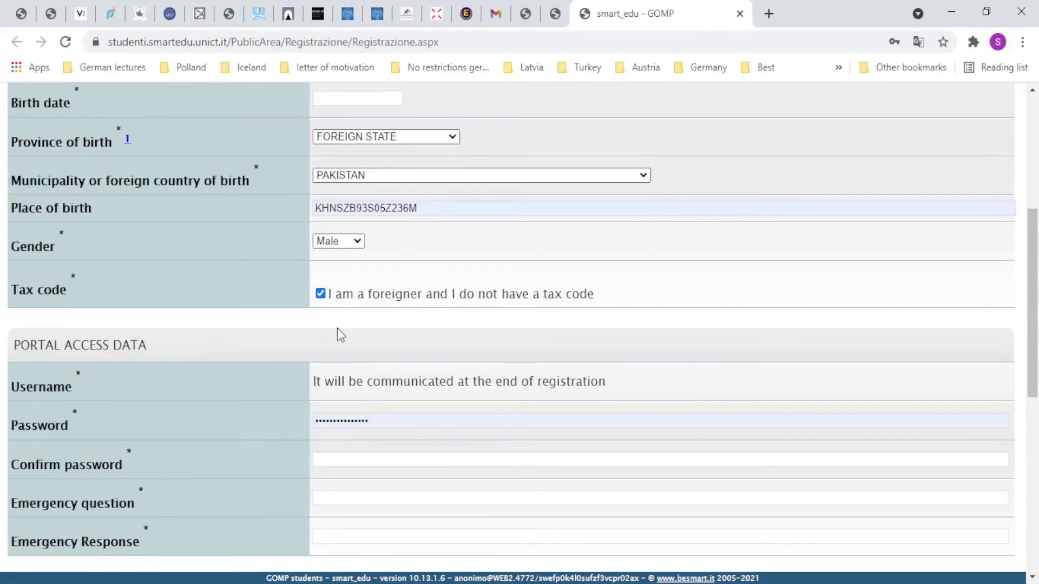
# - Clear the autofilled entries in the Place of birth and Password fields
pyautogui.click(467, 210)
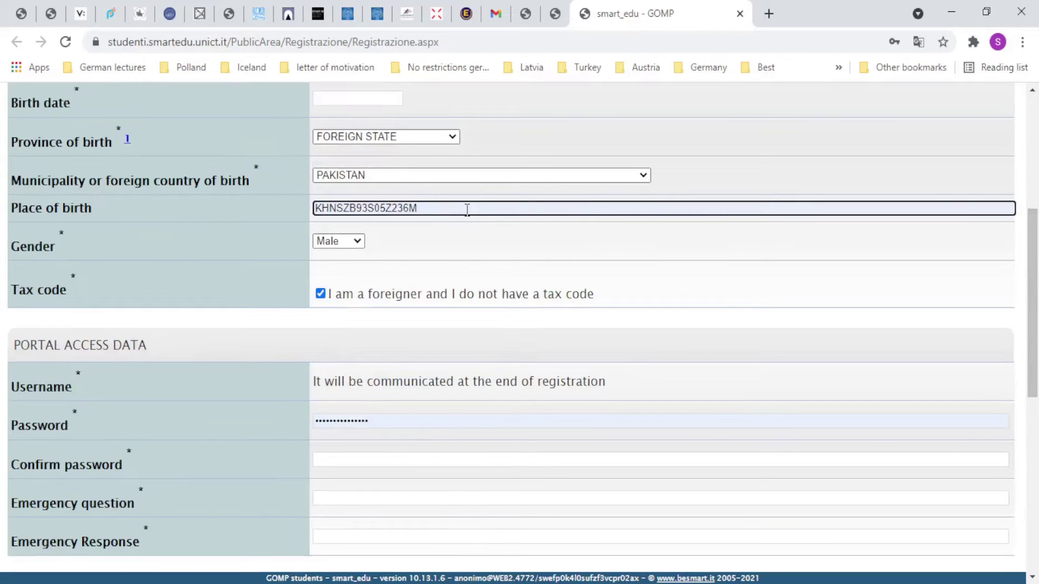
pyautogui.hotkey('ctrl', 'a')
pyautogui.press('BackSpace')
pyautogui.click(10, 171)
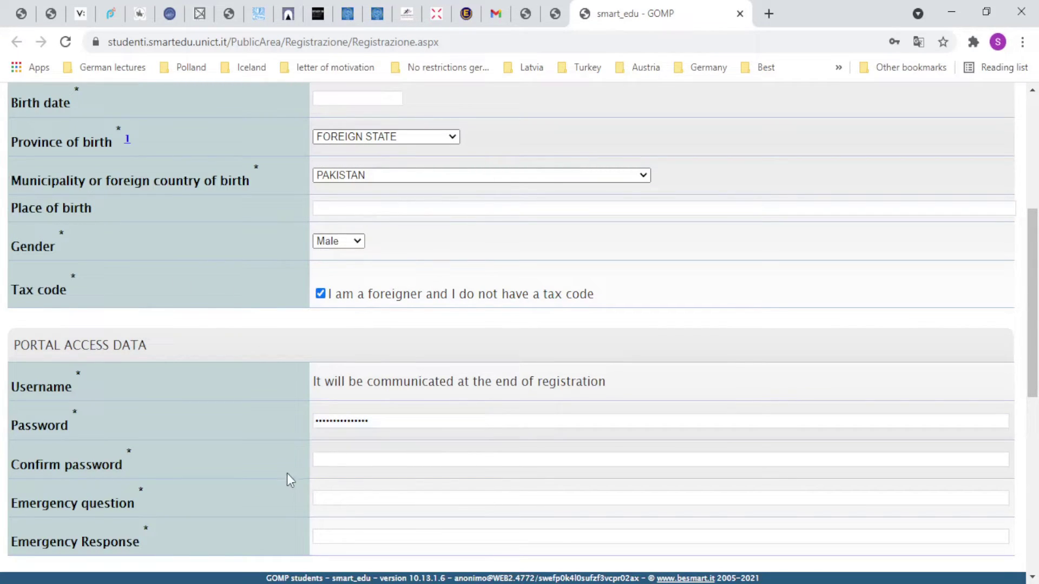
pyautogui.doubleClick(433, 421)
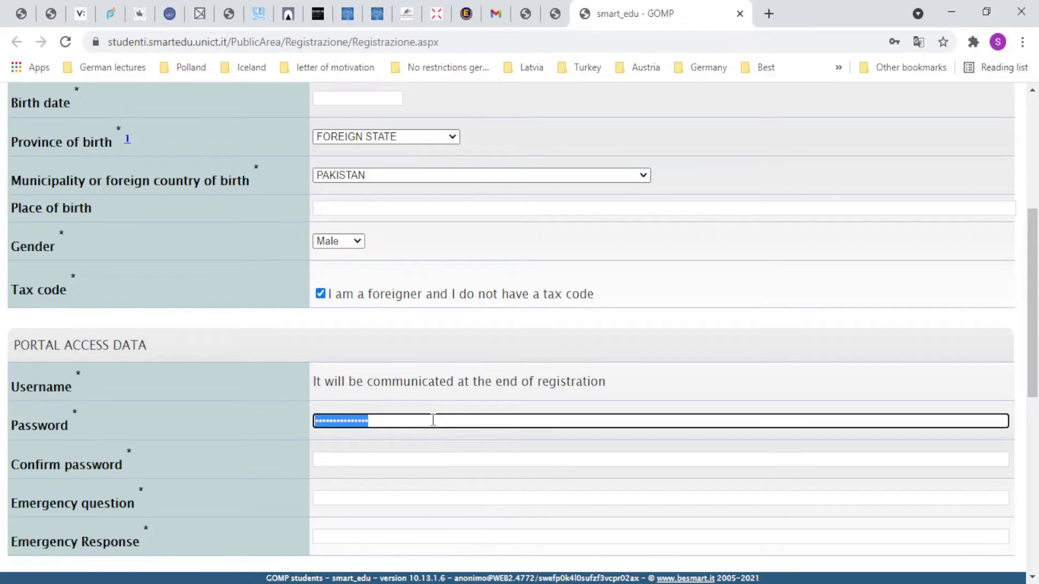
pyautogui.press('BackSpace')
pyautogui.click(123, 464)
# - Clear the autofilled entry in the Email field of the contact details
pyautogui.scroll(-4, 208, 422)
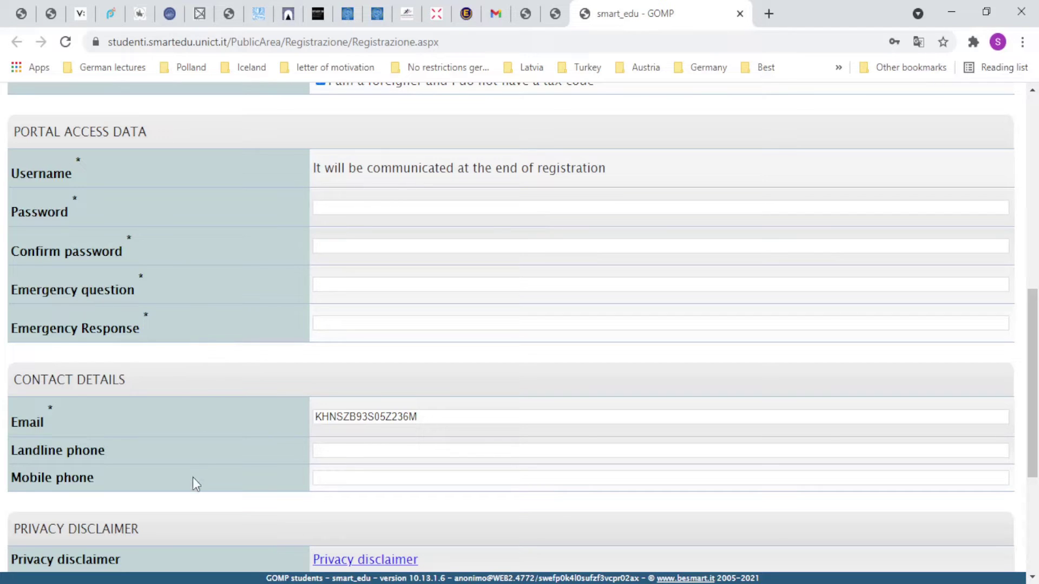
pyautogui.scroll(-4, 161, 424)
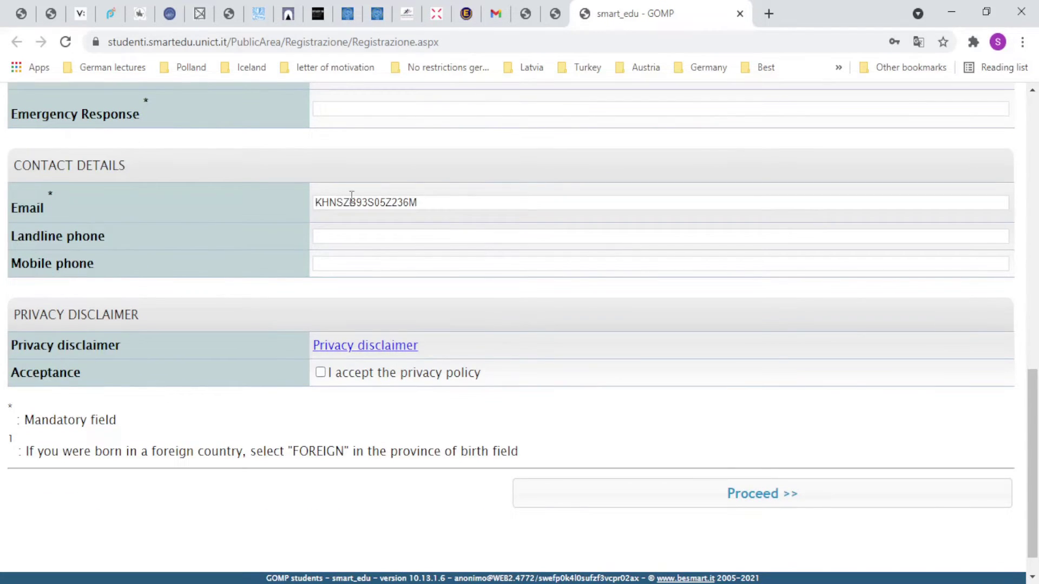
pyautogui.doubleClick(356, 201)
pyautogui.press('BackSpace')
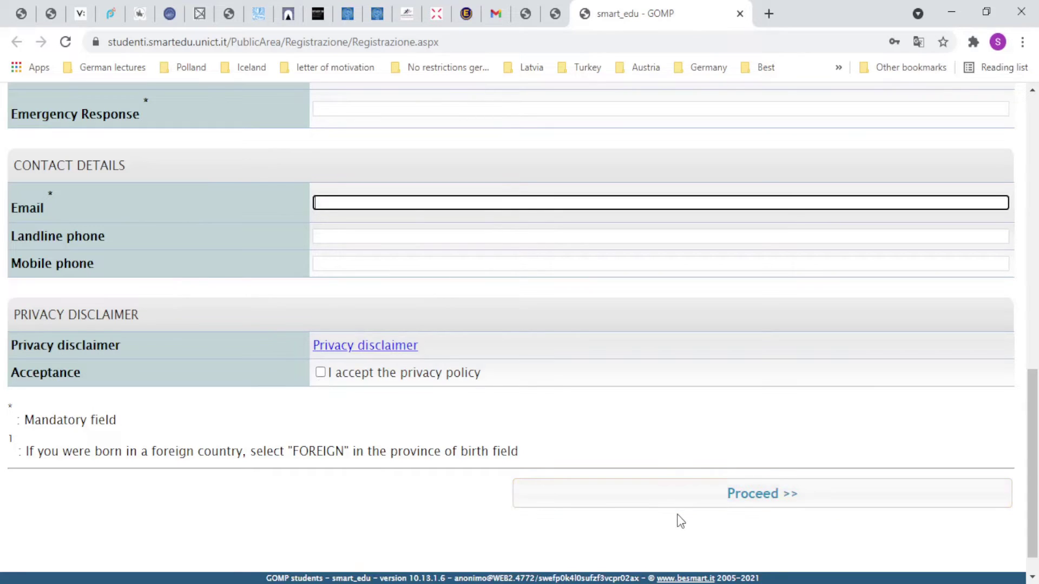
pyautogui.press('Return')
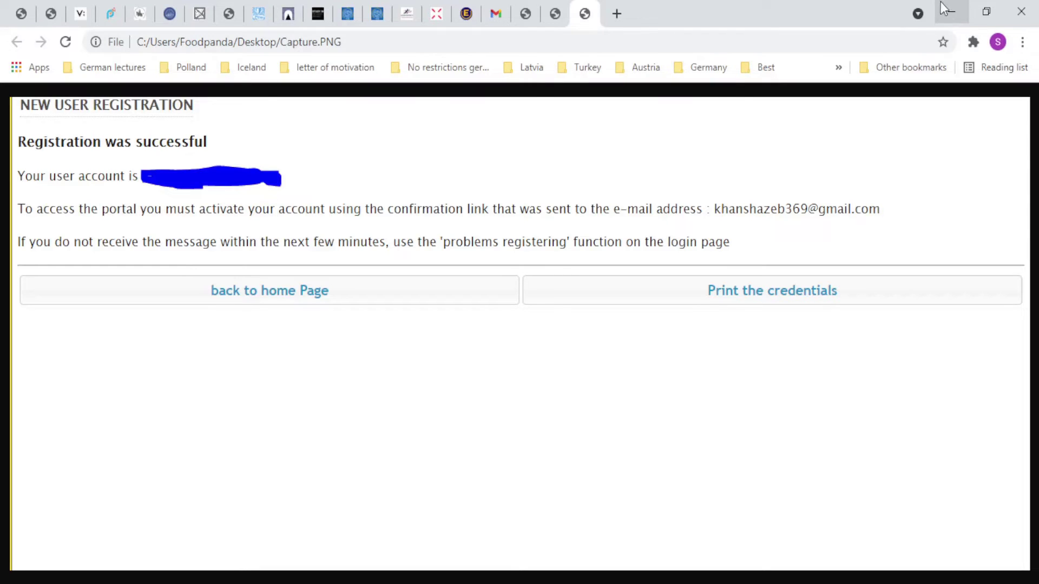
# - Search Google for "code fiscale generator" in a new tab and open the nonsoloCAP Codice Fiscale Generator
pyautogui.click(613, 14)
pyautogui.write('code fiscale generator')
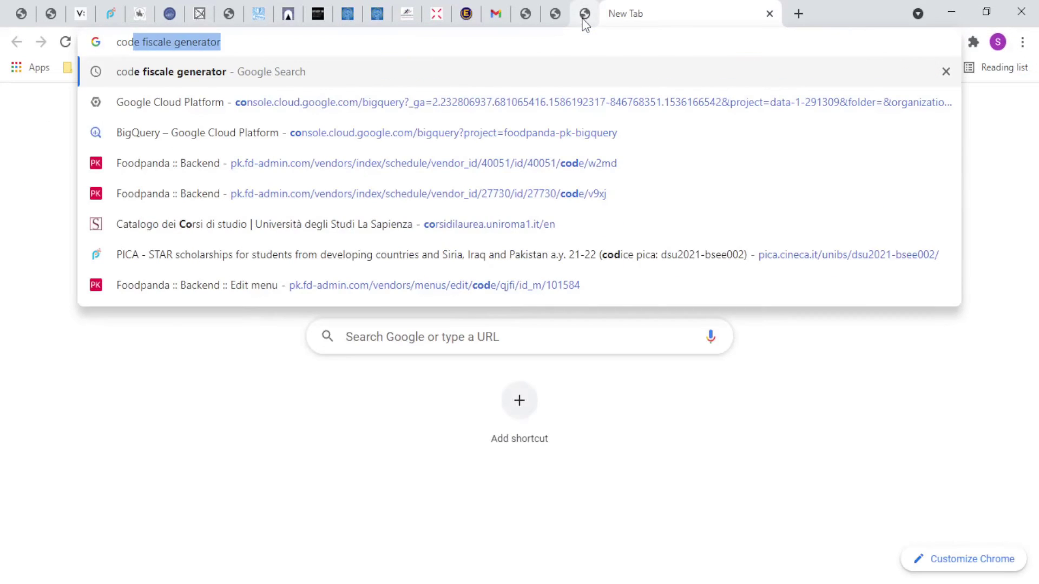
pyautogui.press('Return')
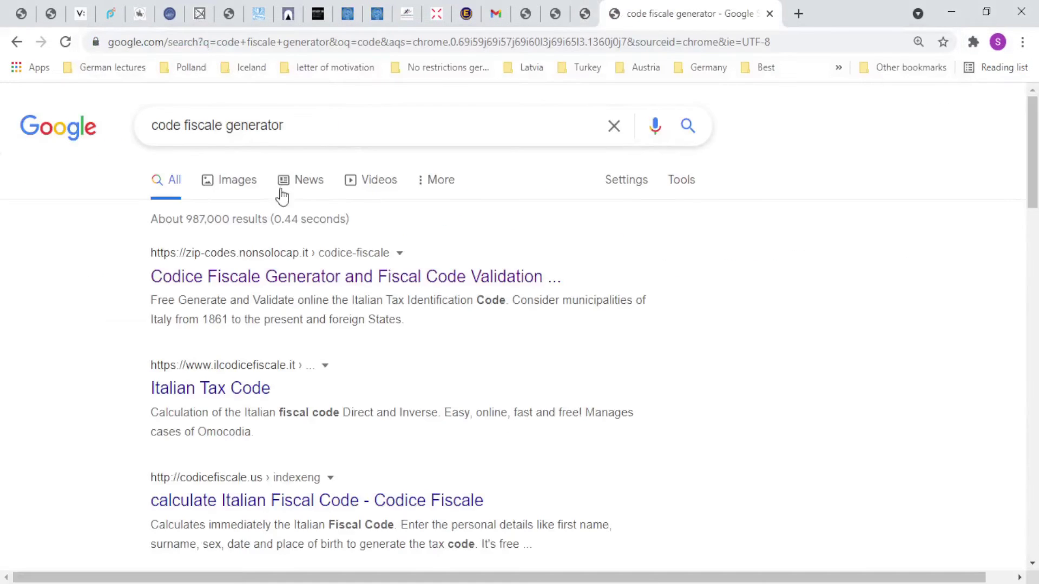
pyautogui.click(282, 273)
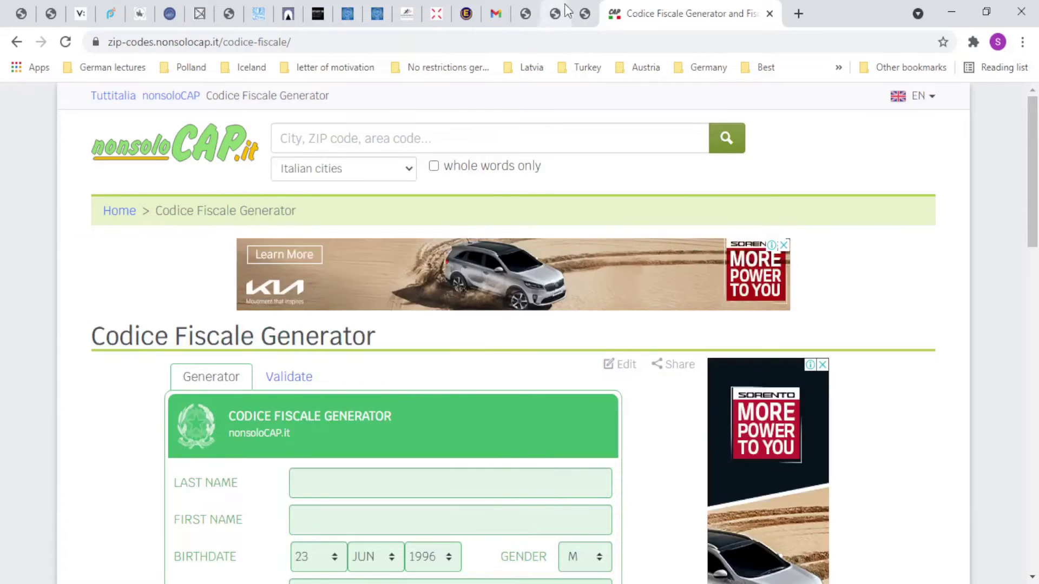
# - Close the fiscal code generator page and the activation e-mail capture, returning to the student portal
pyautogui.click(584, 12)
pyautogui.click(606, 7)
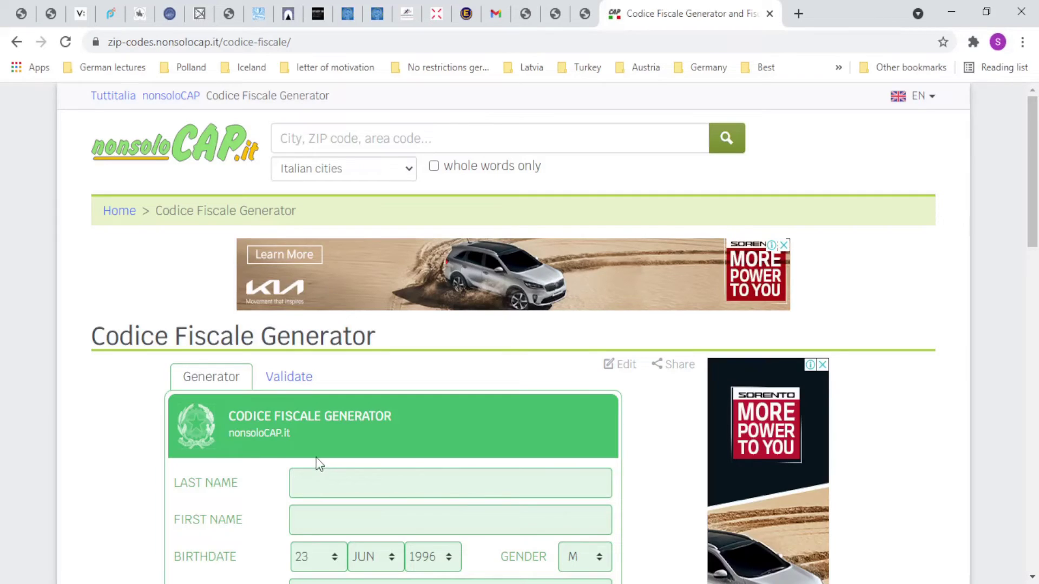
pyautogui.middleClick(640, 6)
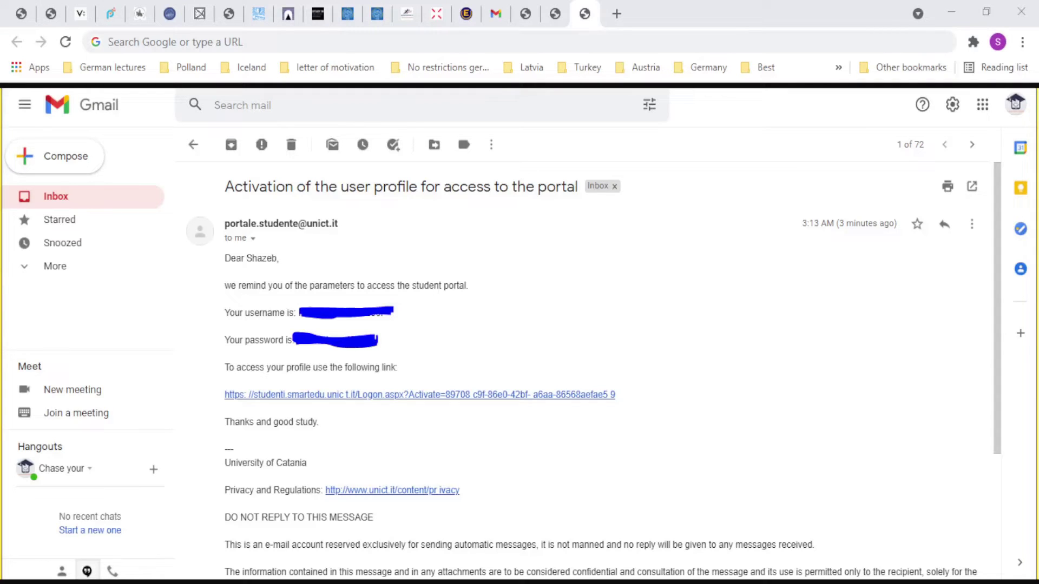
pyautogui.hotkey('ctrl', 'w')
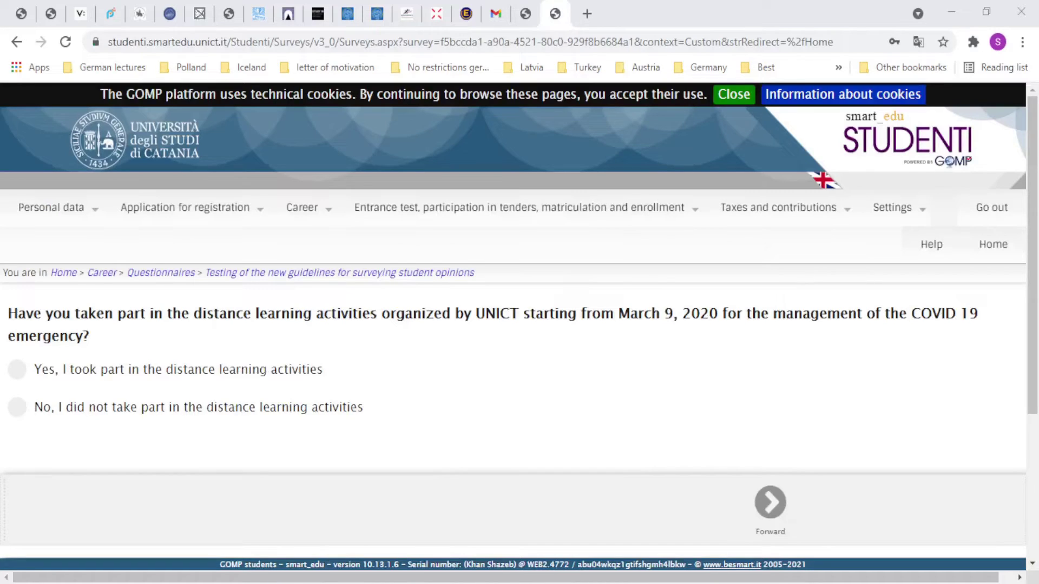
pyautogui.click(949, 12)
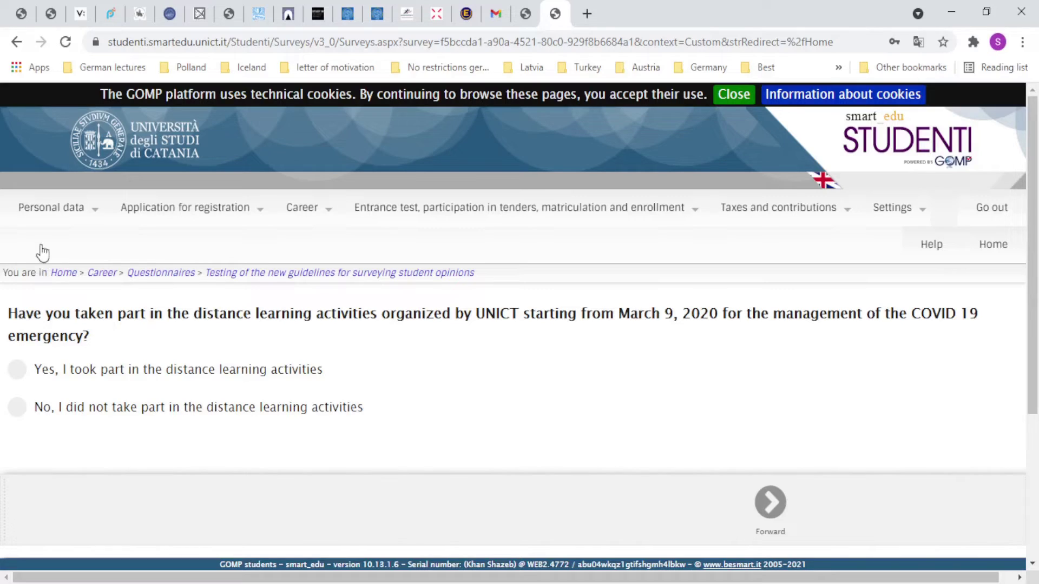
# - Open the Main personal data page in the student portal and review the primary personal data
pyautogui.click(51, 213)
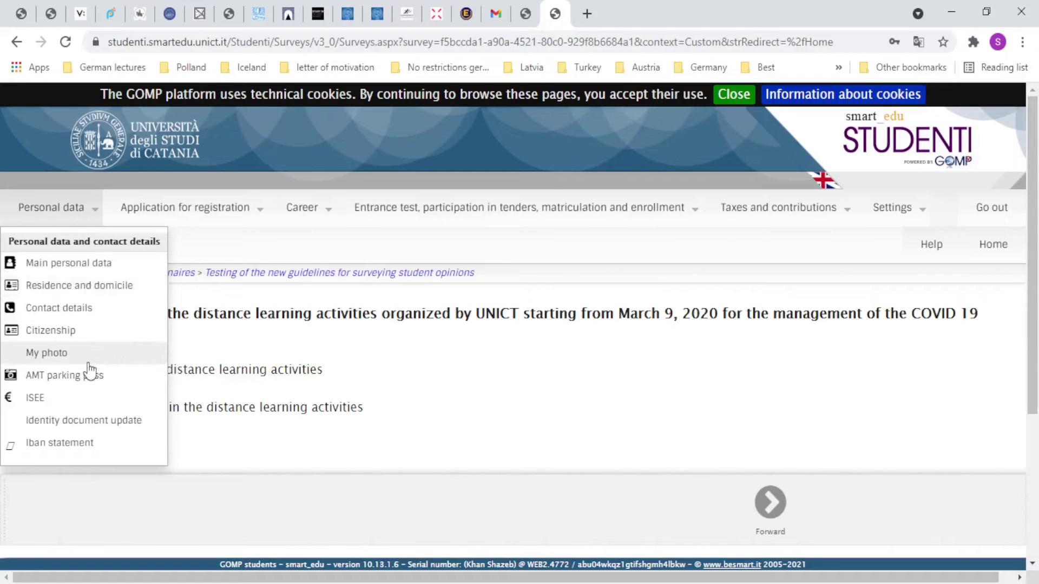
pyautogui.click(103, 264)
pyautogui.scroll(-4, 349, 419)
pyautogui.scroll(4, 349, 419)
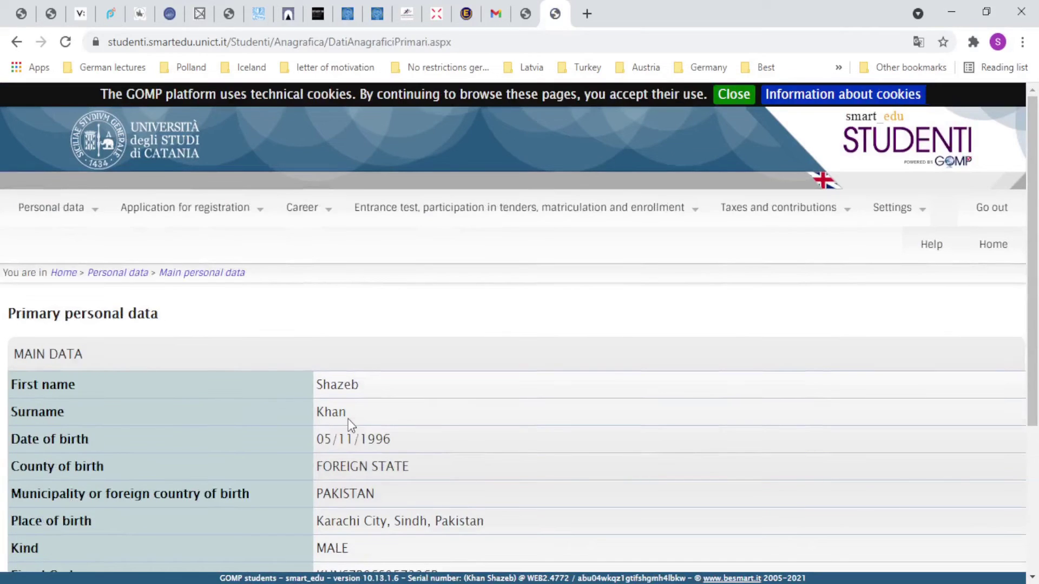
# - Open the Residence and domicile page and go to its residence declaration fields
pyautogui.click(33, 218)
pyautogui.click(66, 285)
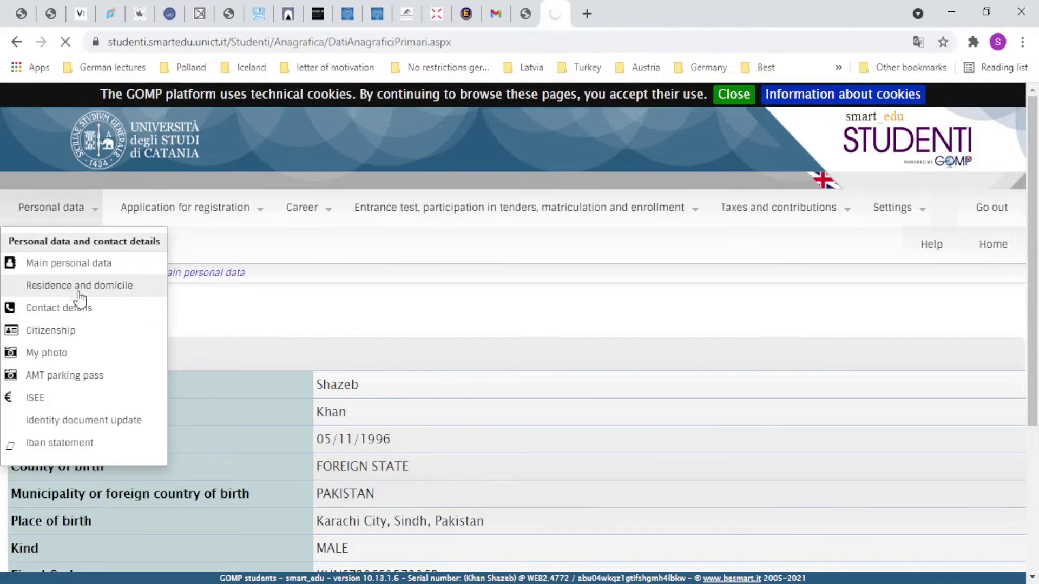
pyautogui.scroll(-4, 89, 305)
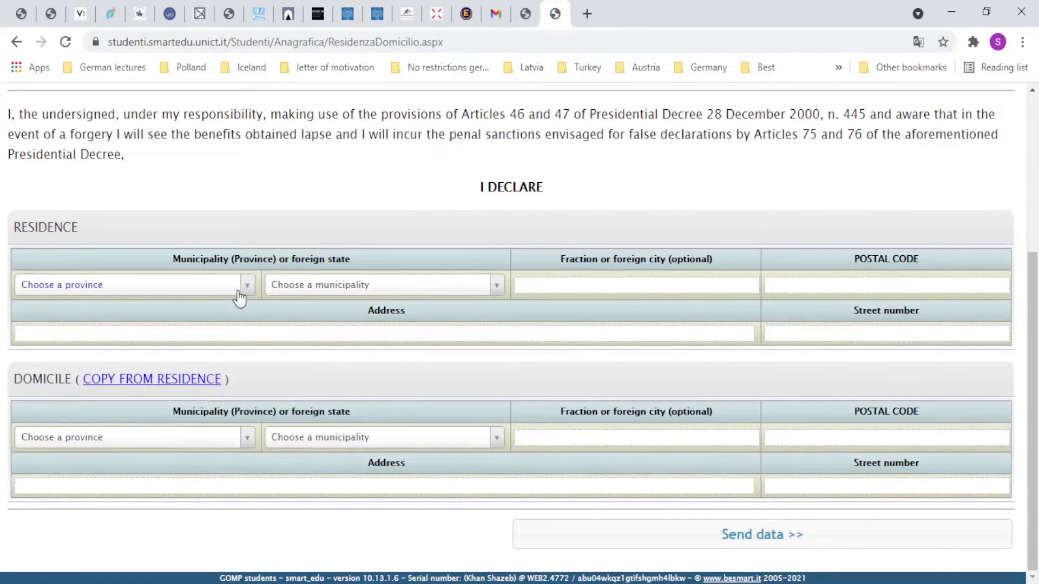
# - Look through the province and municipality choices offered for the residence address
pyautogui.moveTo(290, 259); pyautogui.dragTo(287, 284)
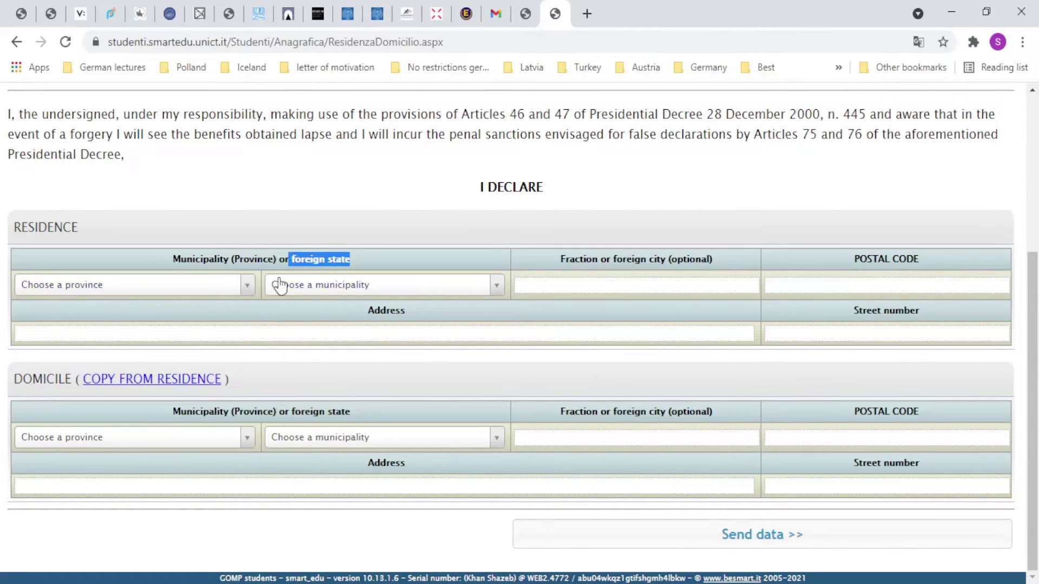
pyautogui.click(246, 286)
pyautogui.moveTo(249, 327); pyautogui.dragTo(242, 429)
pyautogui.moveTo(242, 467); pyautogui.dragTo(249, 381)
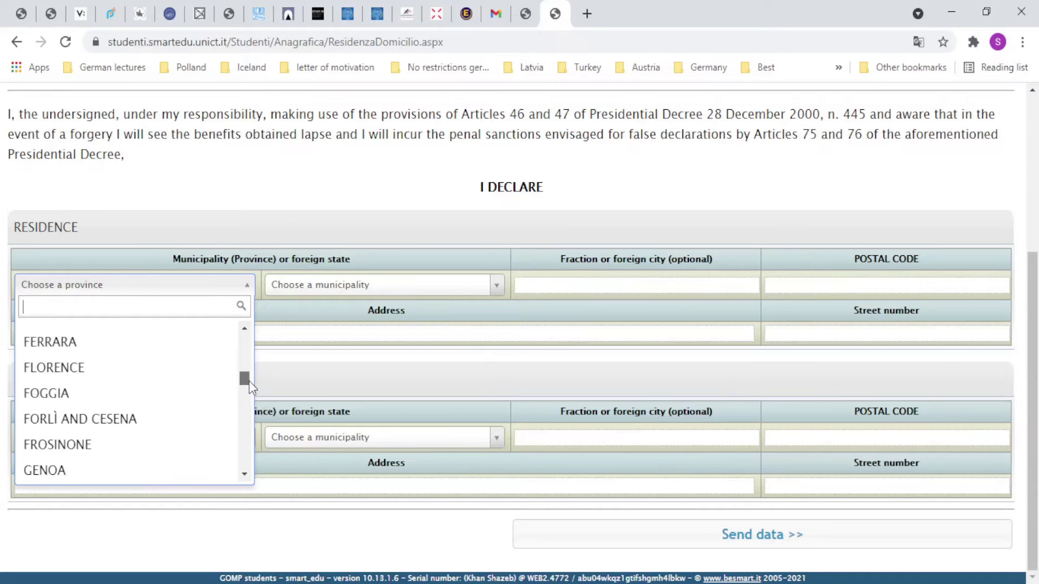
pyautogui.scroll(5, 245, 327)
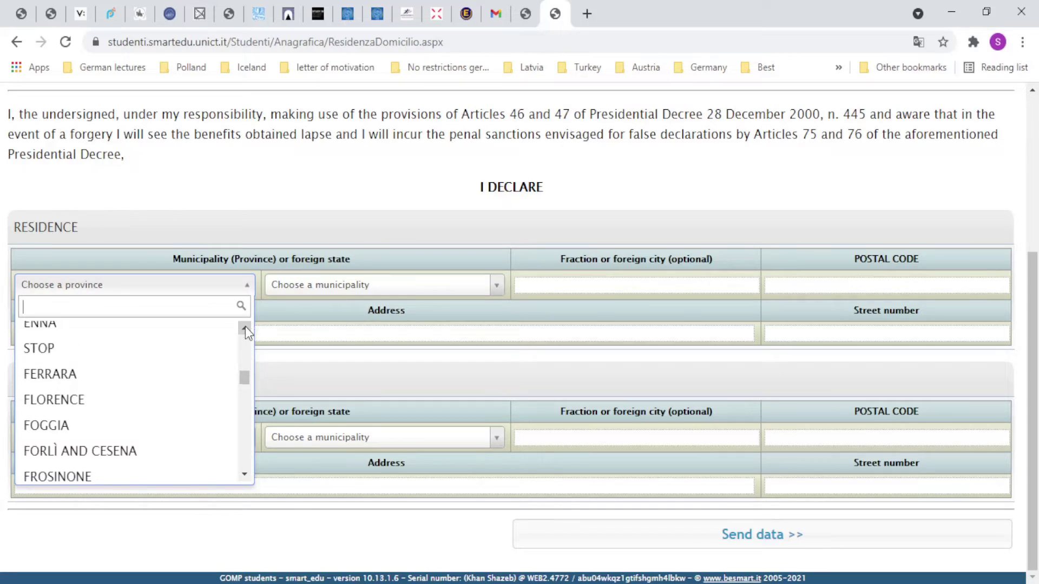
pyautogui.click(312, 237)
pyautogui.click(377, 288)
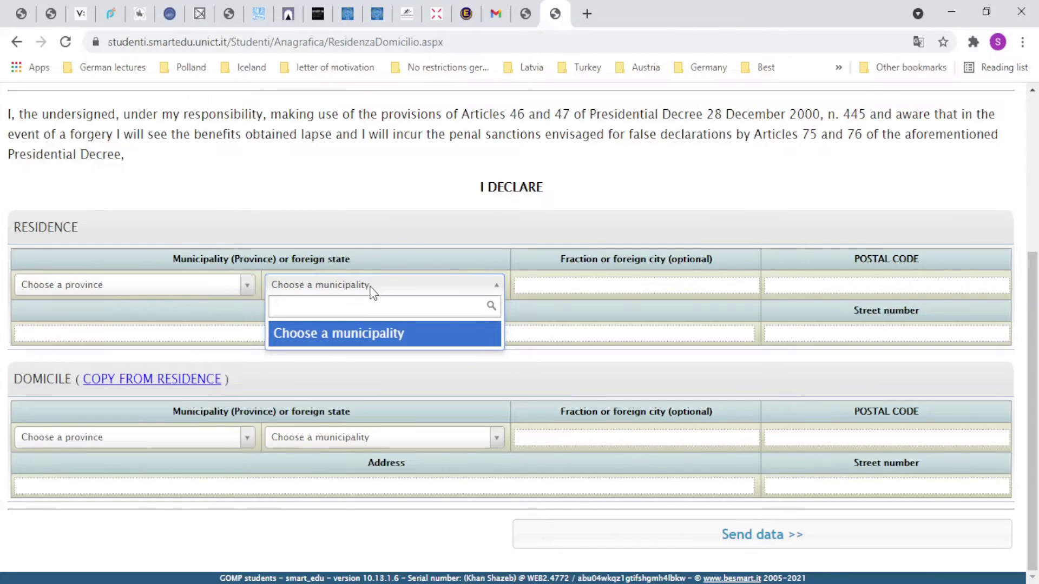
# - Fill in the residence section with FOREIGN STATE, PAKISTAN, and the applicant's city, postal code, address and street number
pyautogui.click(577, 282)
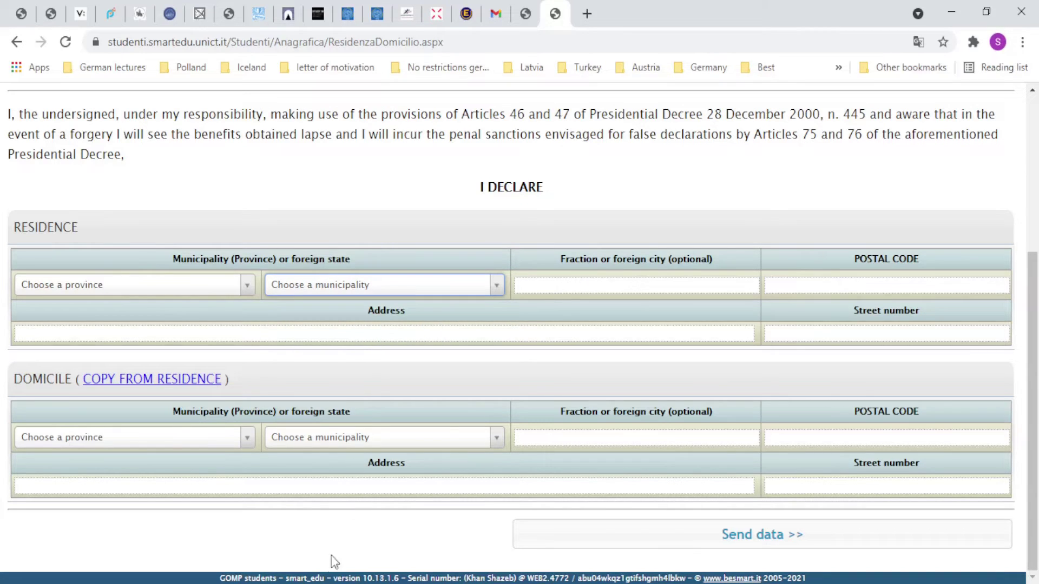
pyautogui.click(335, 583)
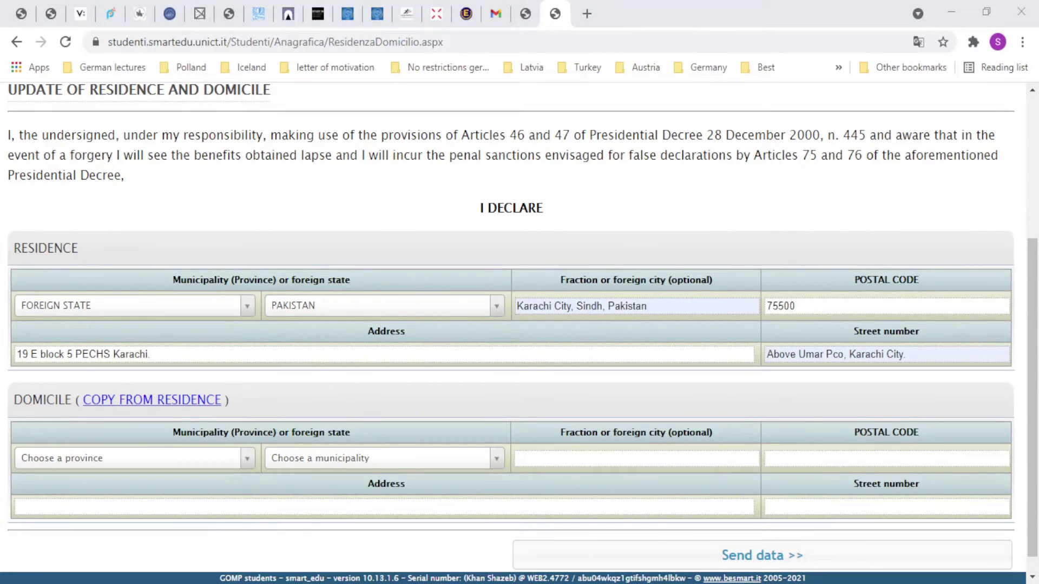
pyautogui.click(860, 76)
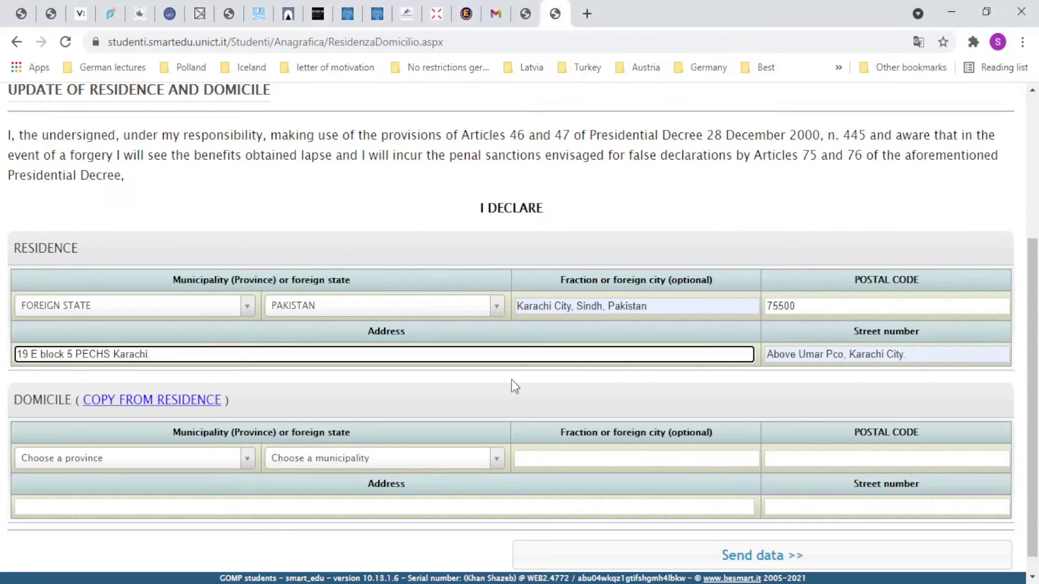
# - Copy the residence details into the domicile section of the declaration
pyautogui.scroll(-1, 574, 328)
pyautogui.click(199, 380)
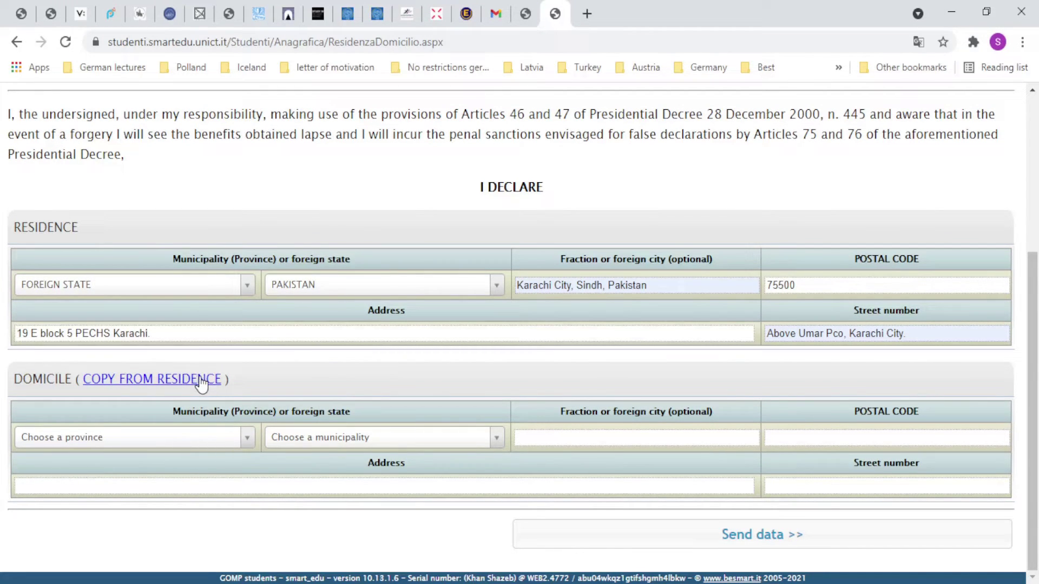
pyautogui.moveTo(201, 386); pyautogui.dragTo(316, 383)
pyautogui.click(144, 382)
# - Send and confirm the residence and domicile data, and return to the home page
pyautogui.click(740, 544)
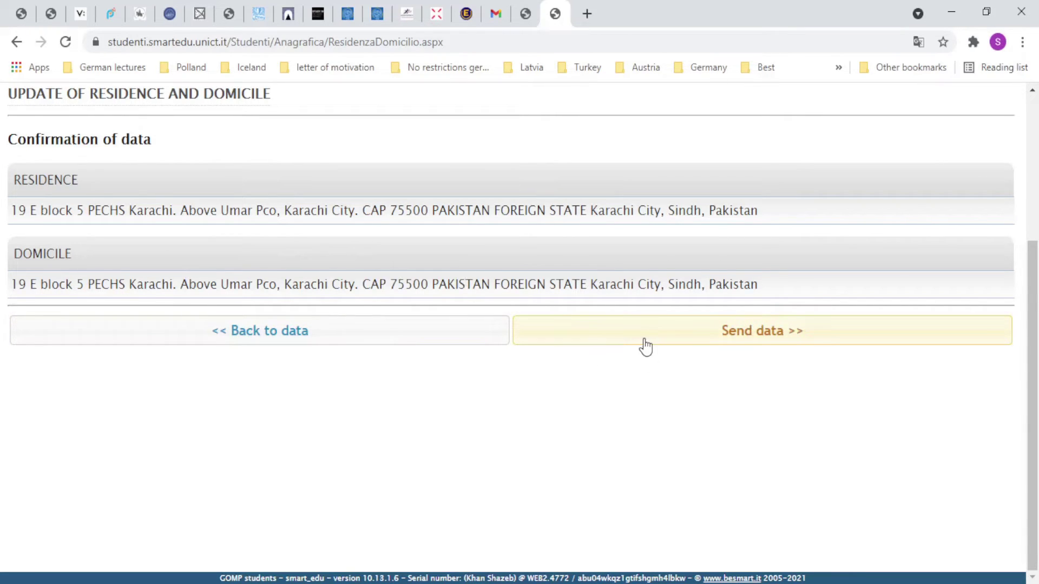
pyautogui.click(671, 337)
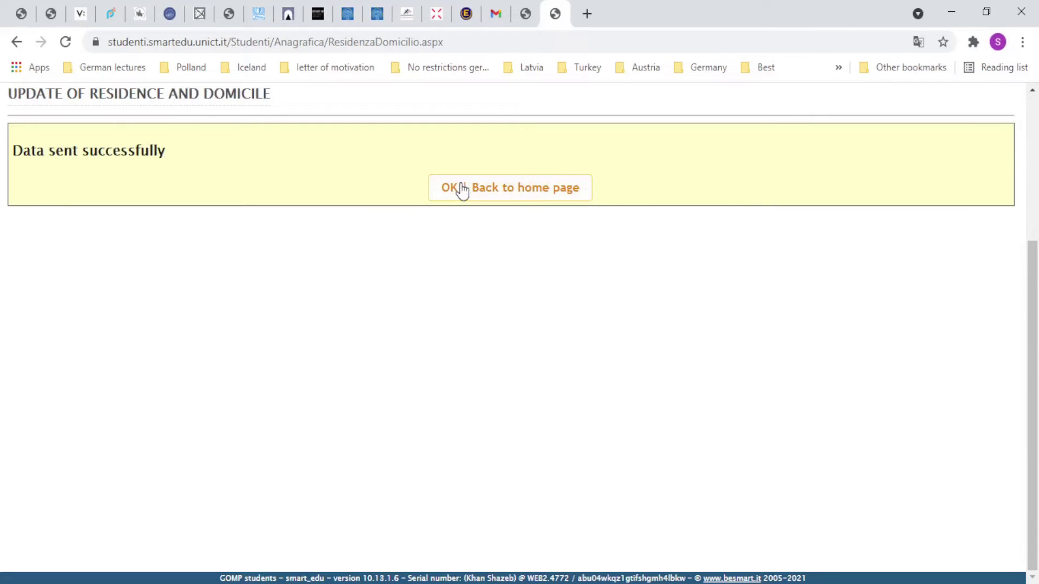
pyautogui.click(461, 189)
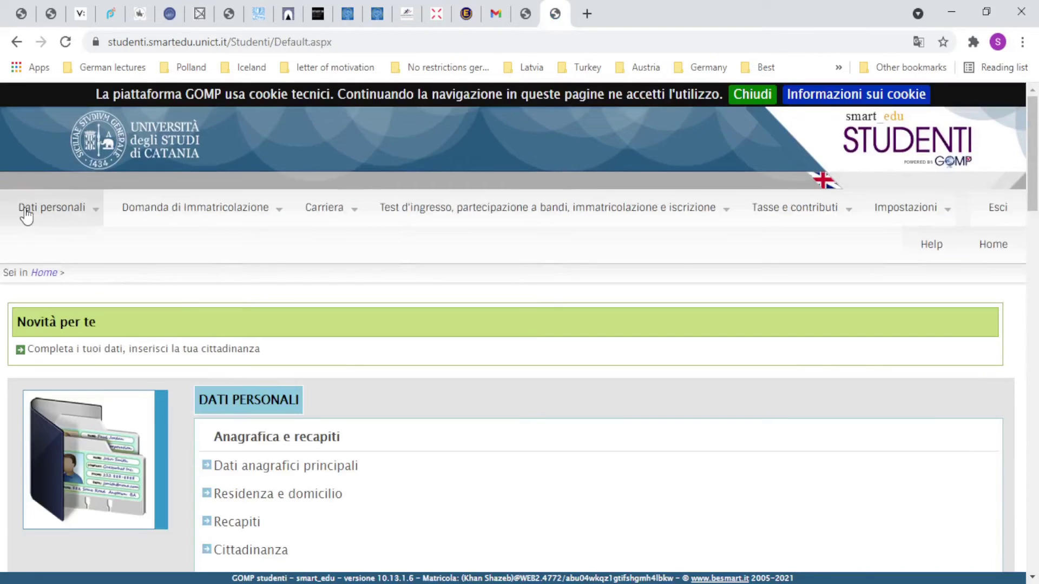
# - Open the Citizenship page and add a citizenship entry set to Pakistan
pyautogui.click(26, 214)
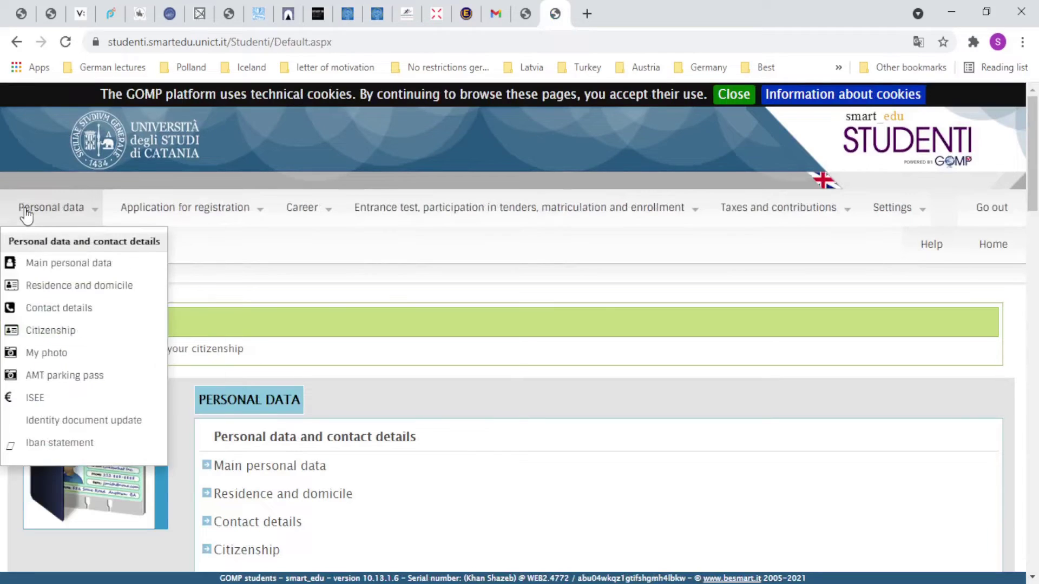
pyautogui.click(76, 334)
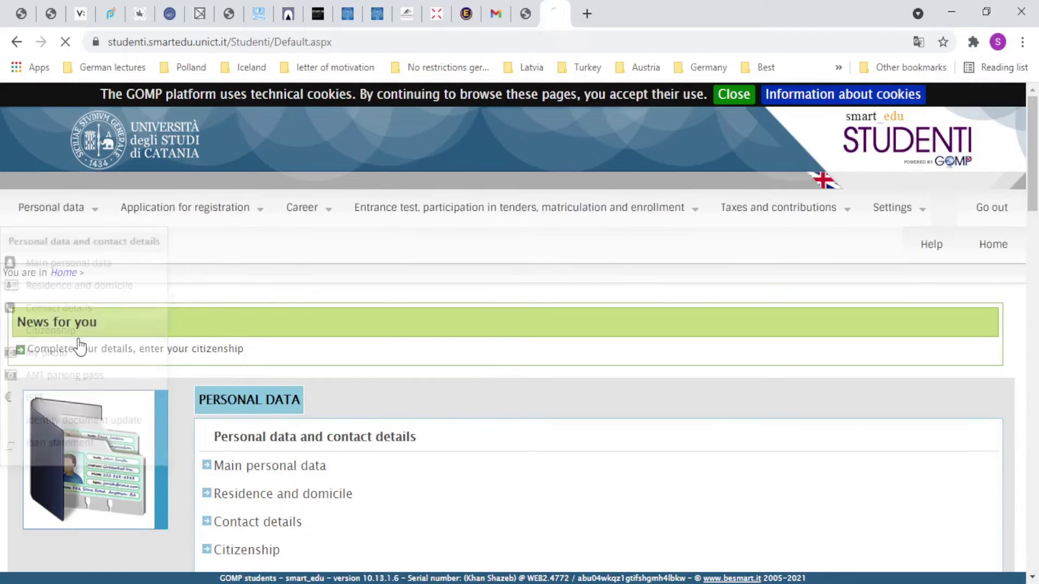
pyautogui.scroll(-4, 390, 378)
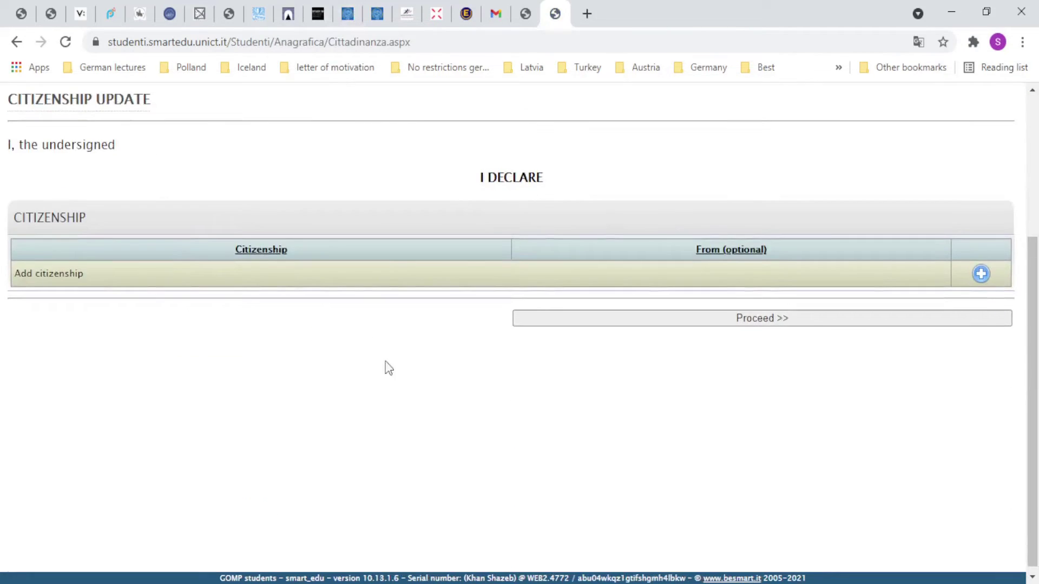
pyautogui.click(991, 273)
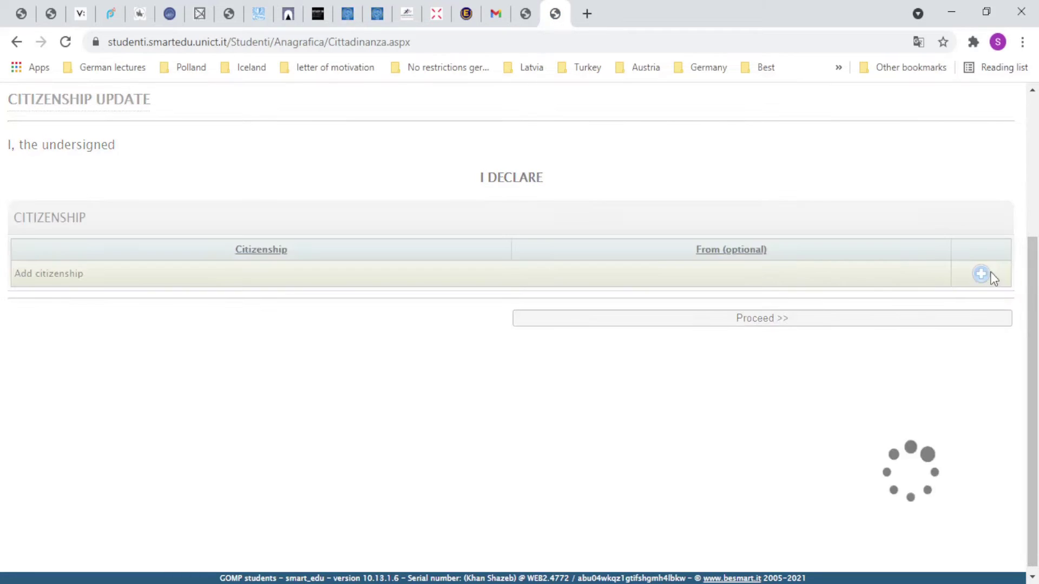
pyautogui.click(129, 271)
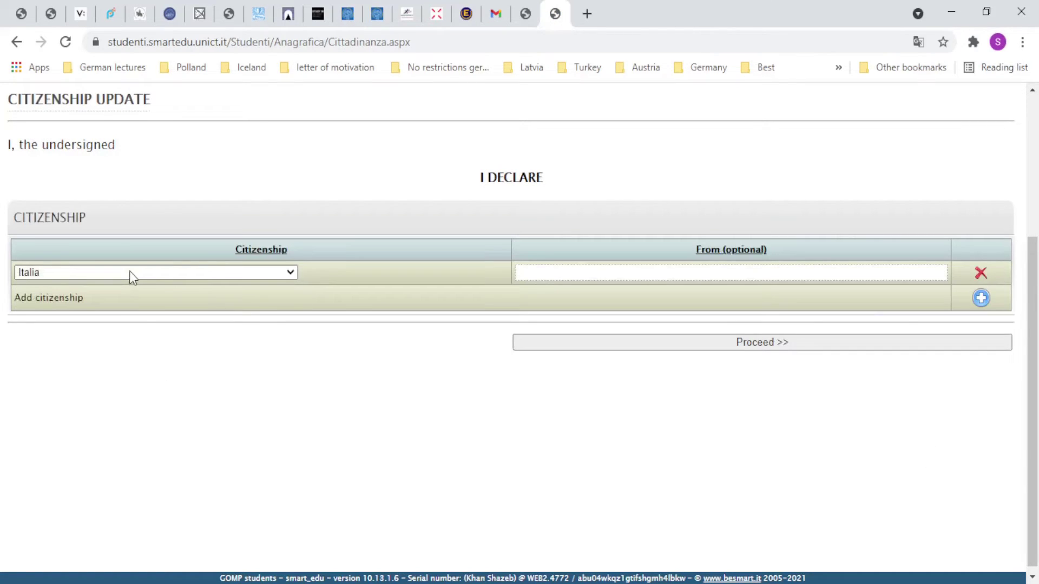
pyautogui.press('p')
pyautogui.press('p')
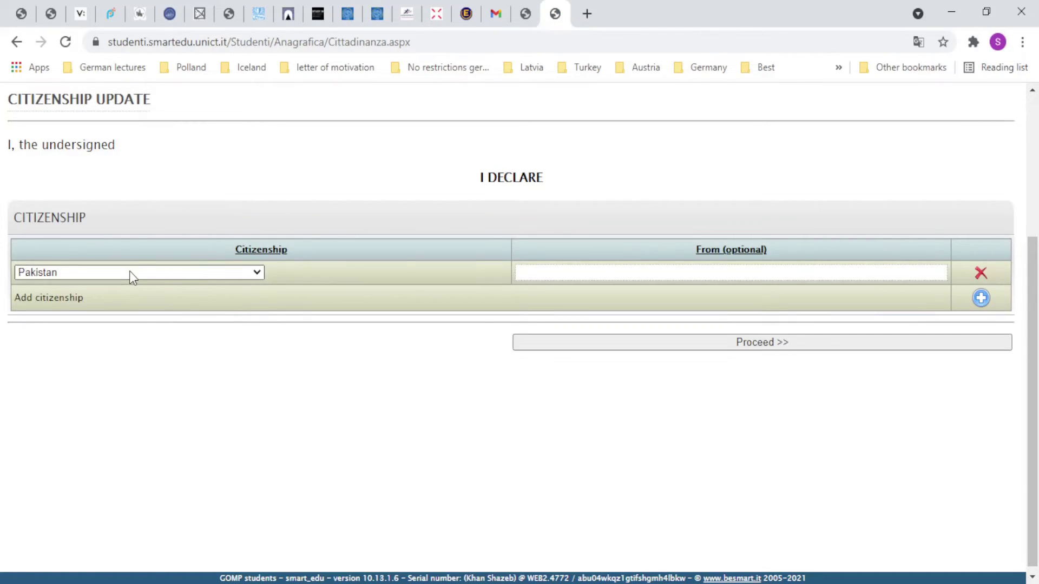
pyautogui.press('Return')
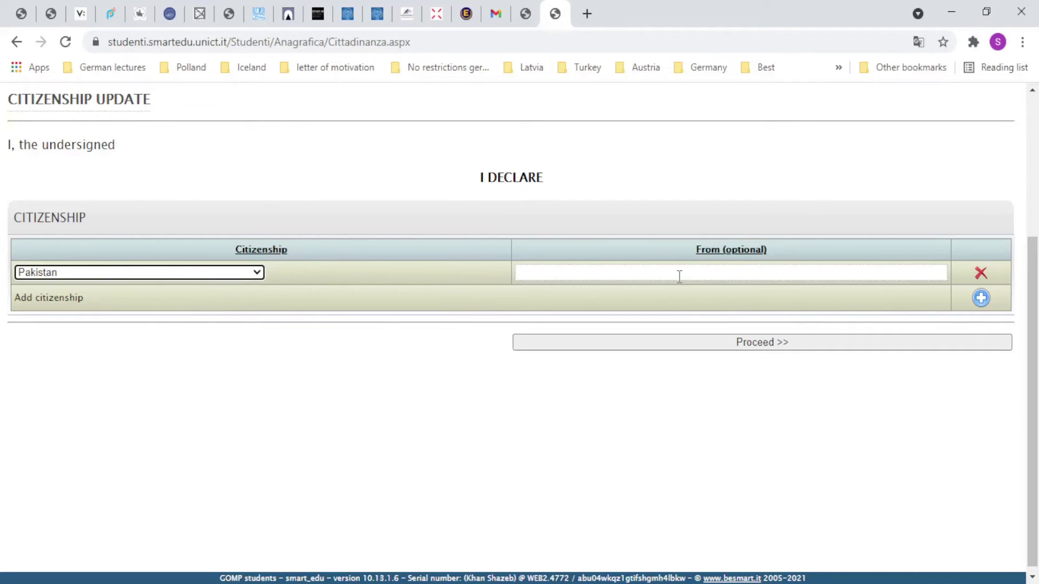
# - Submit and confirm the citizenship data, returning to the portal home page
pyautogui.click(887, 343)
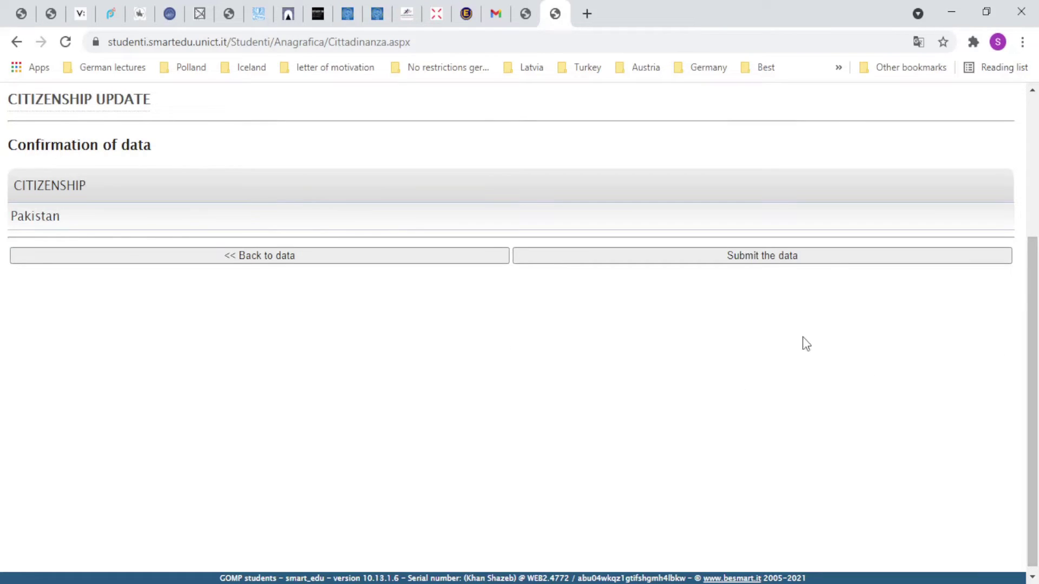
pyautogui.click(831, 255)
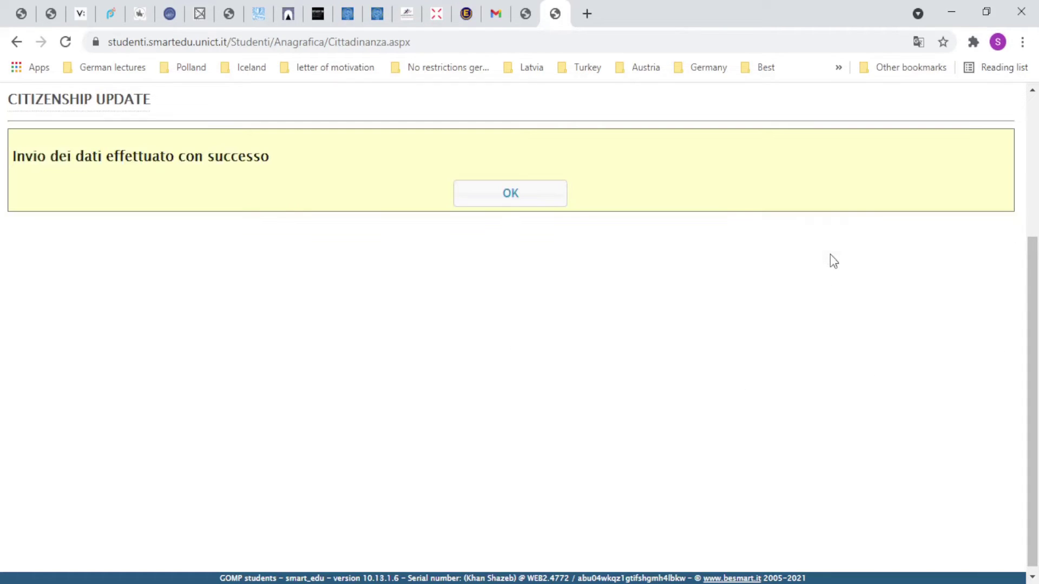
pyautogui.click(520, 193)
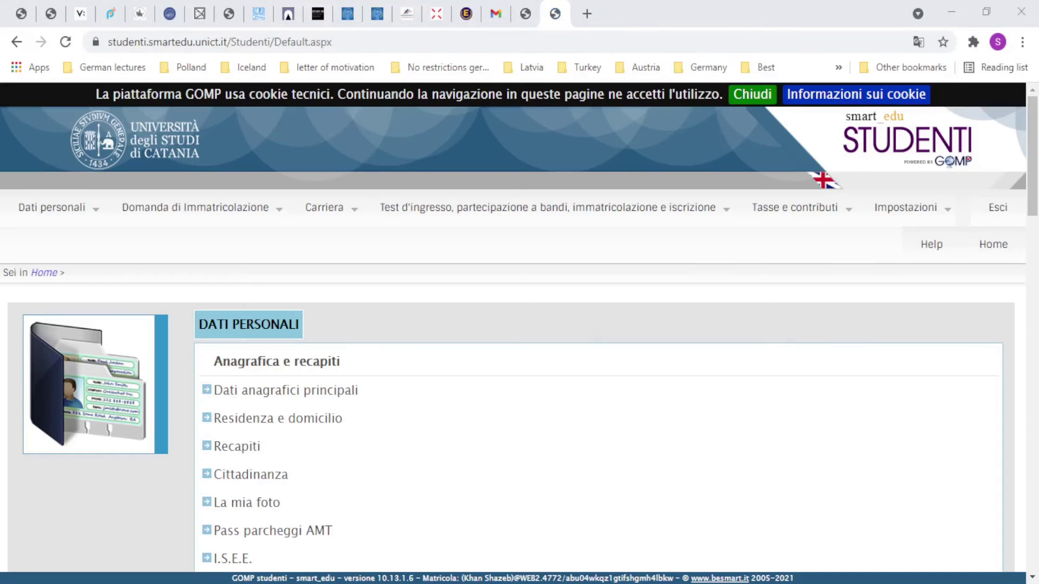
# - Open the My photo page and choose the applicant's portrait image file for the profile
pyautogui.scroll(-4, 260, 419)
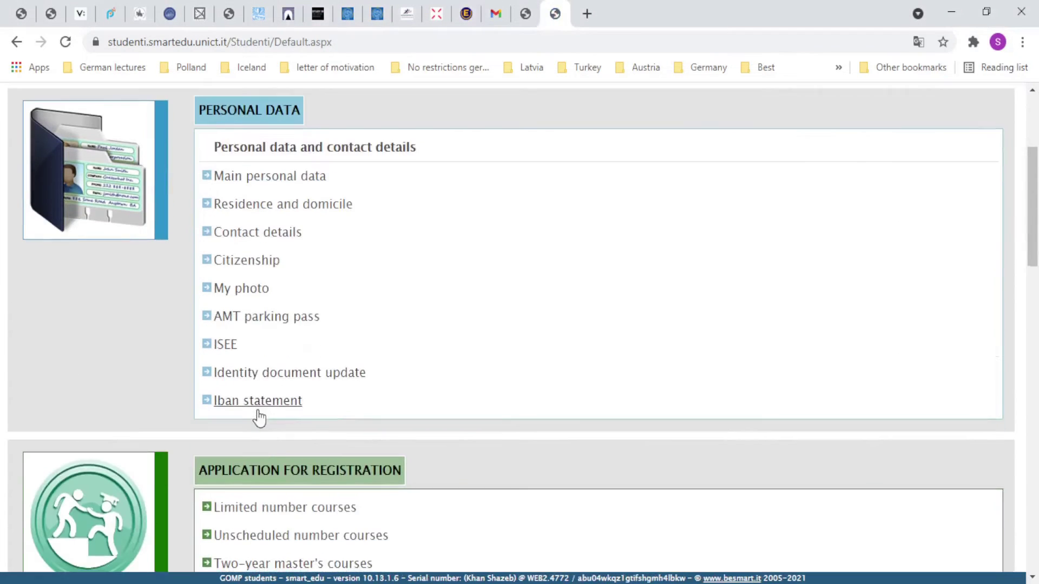
pyautogui.click(258, 289)
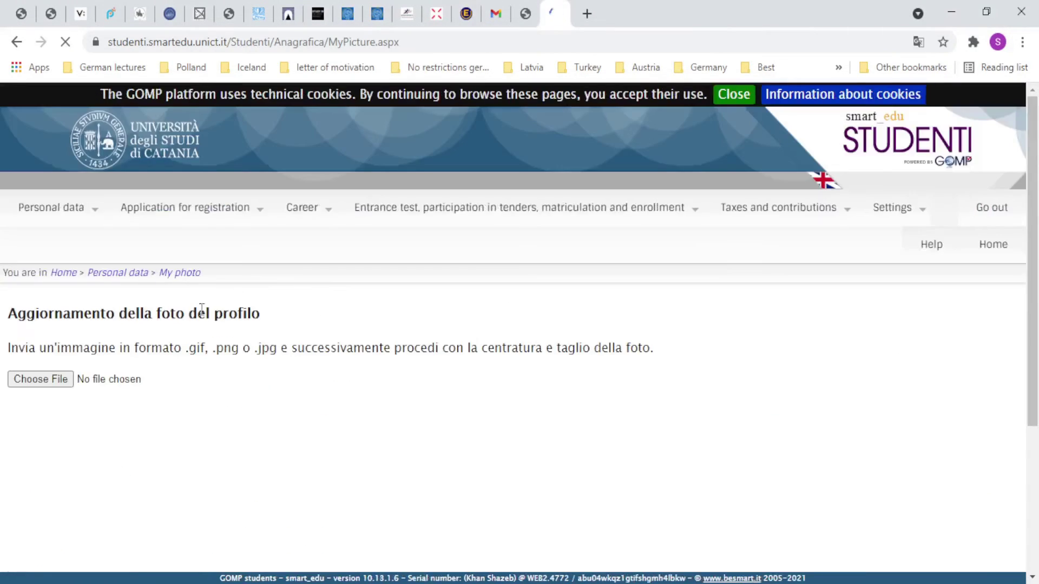
pyautogui.click(45, 384)
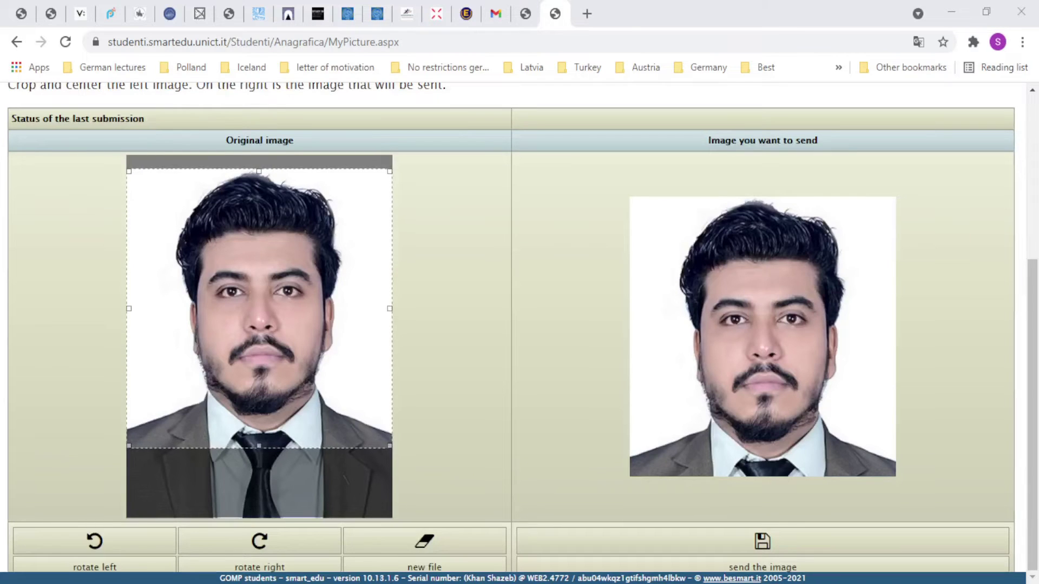
# - Adjust the crop area on the original portrait, send the image, and return to the home page
pyautogui.moveTo(214, 279); pyautogui.dragTo(224, 285)
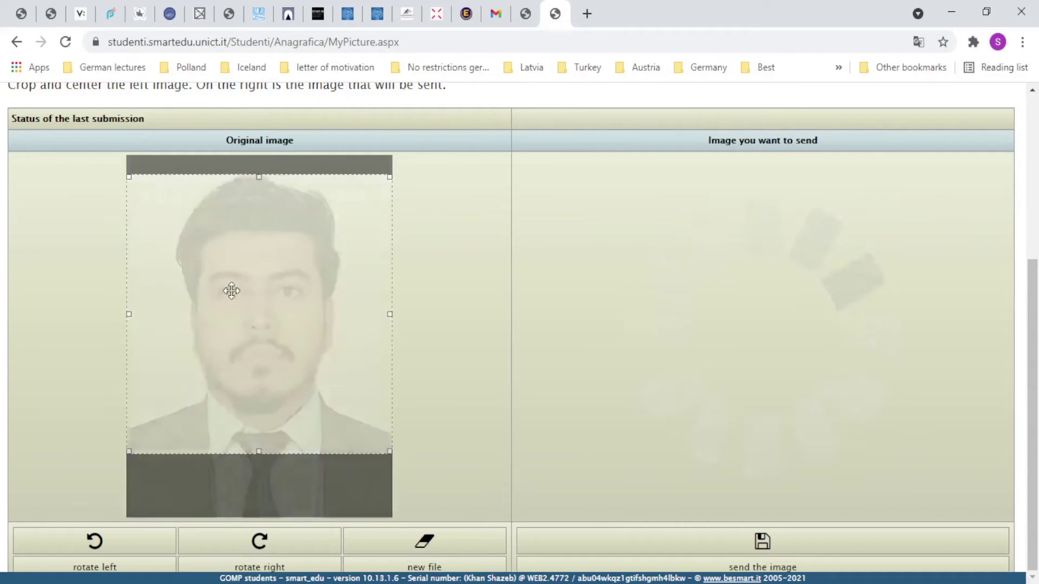
pyautogui.moveTo(261, 454); pyautogui.dragTo(255, 475)
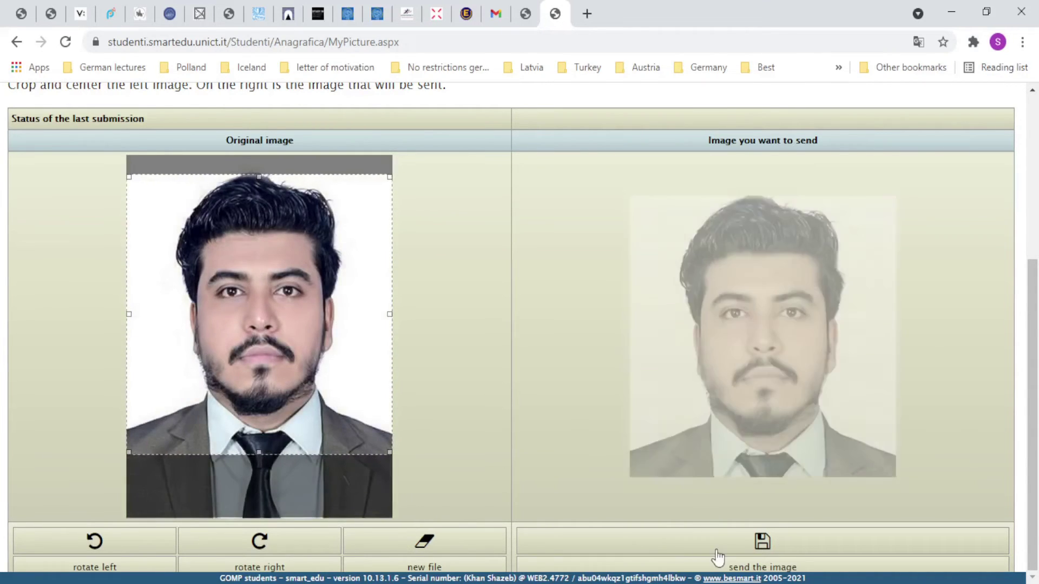
pyautogui.click(718, 558)
pyautogui.click(716, 548)
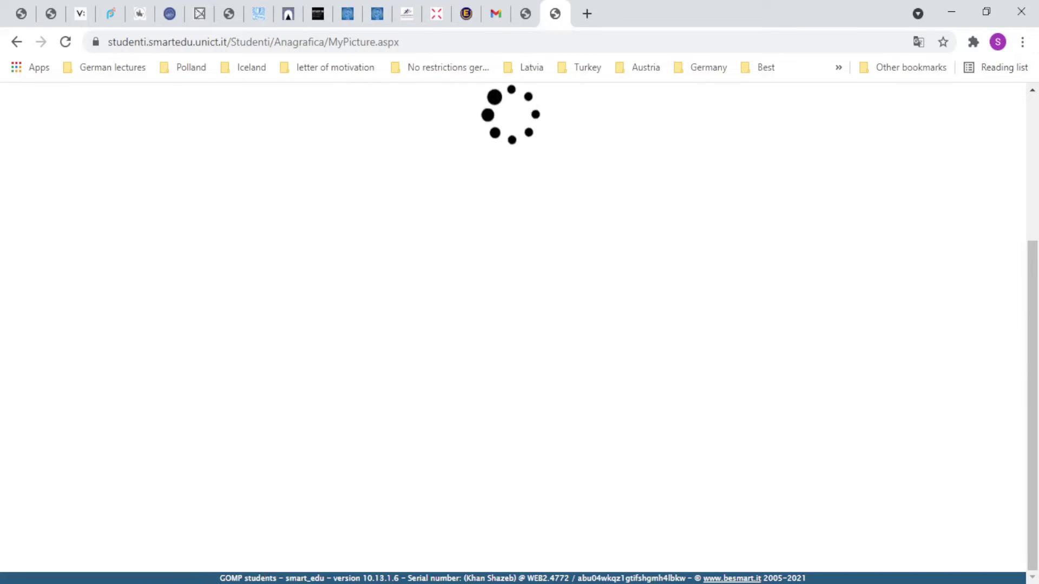
pyautogui.click(506, 149)
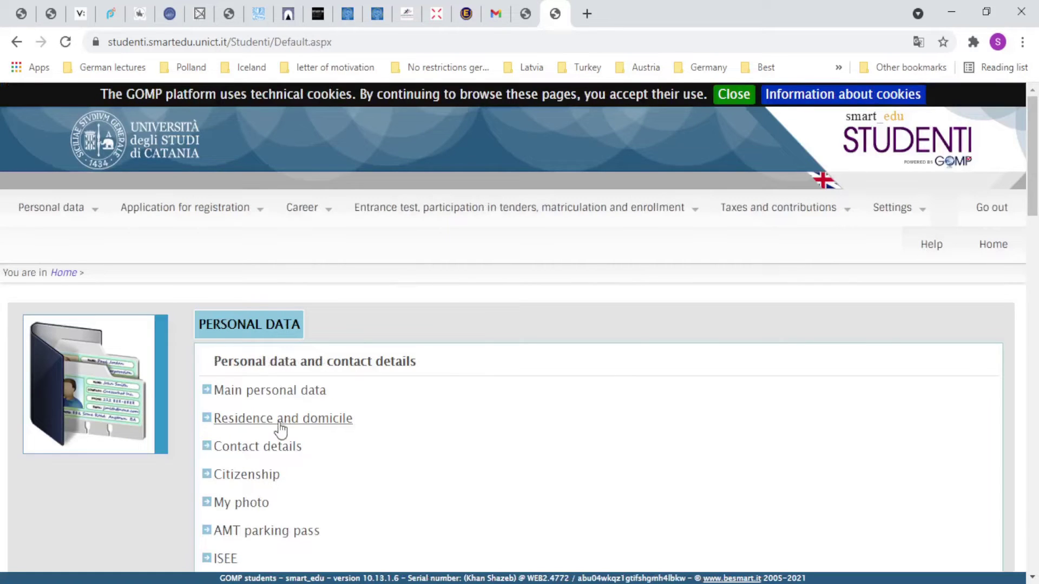
# - Look over the home page sections and open Limited number courses under Application for registration
pyautogui.scroll(-8, 282, 420)
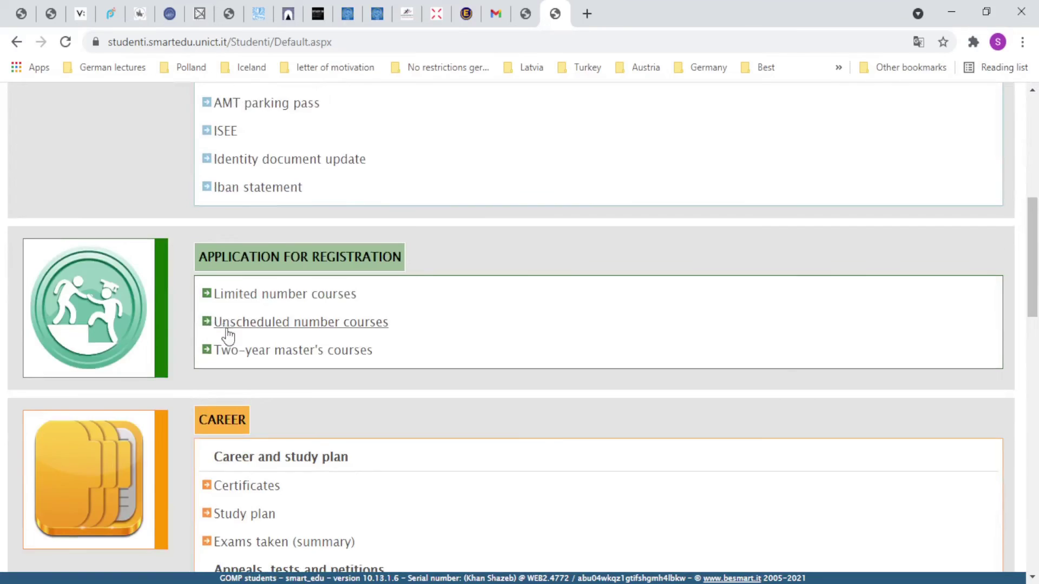
pyautogui.scroll(-4, 225, 336)
pyautogui.scroll(4, 286, 253)
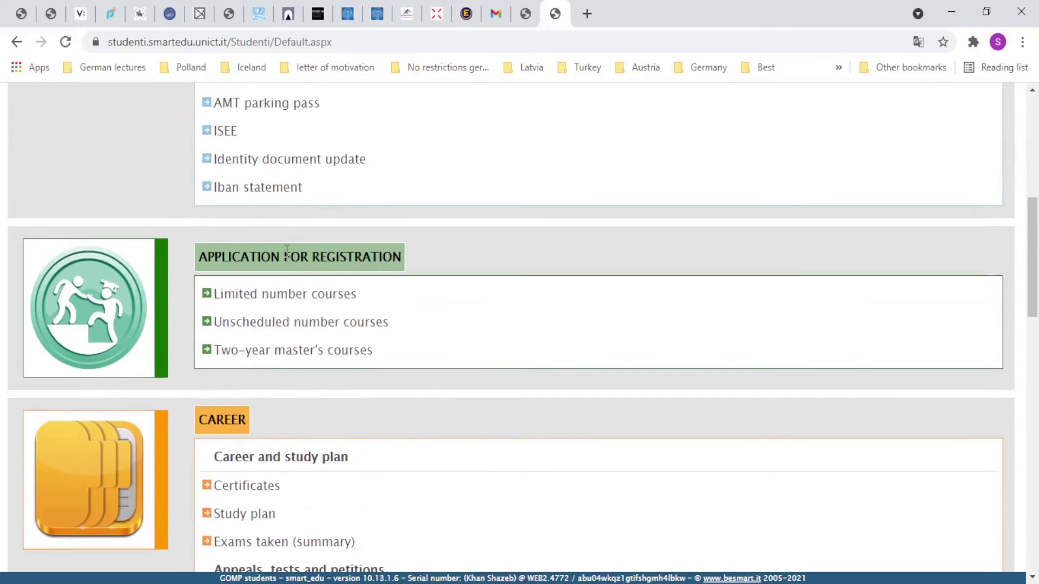
pyautogui.scroll(8, 272, 334)
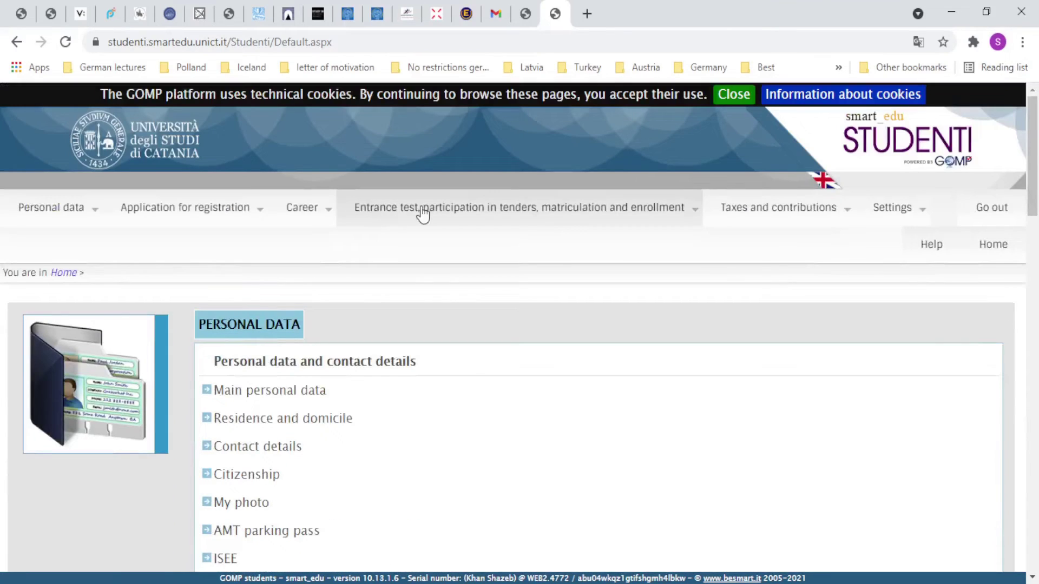
pyautogui.click(192, 219)
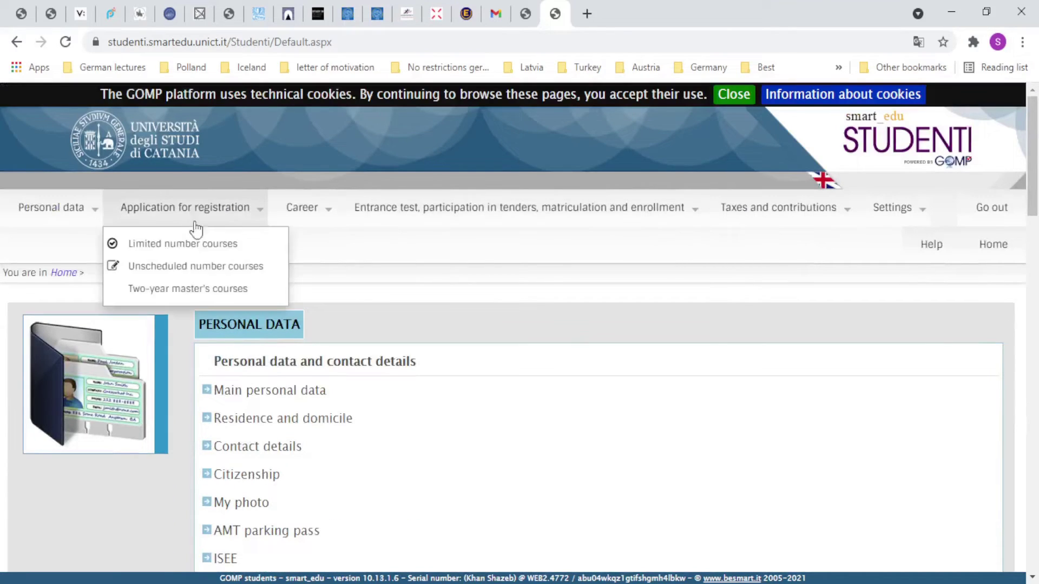
pyautogui.click(207, 247)
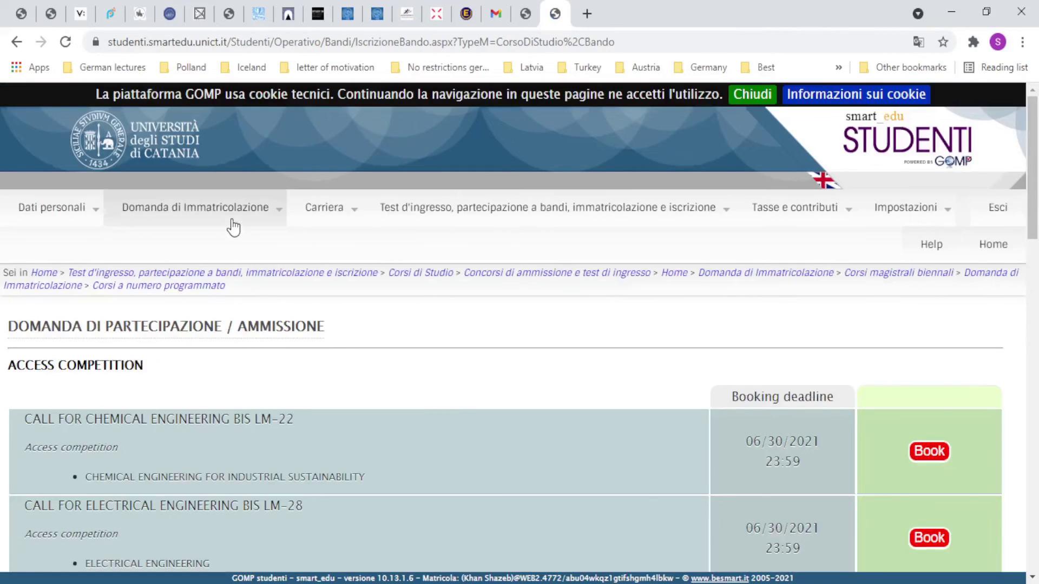
# - Review the Access competition and Generic instance calls with their programmes and booking deadlines
pyautogui.scroll(-10, 233, 226)
pyautogui.scroll(-7, 232, 225)
pyautogui.scroll(15, 231, 223)
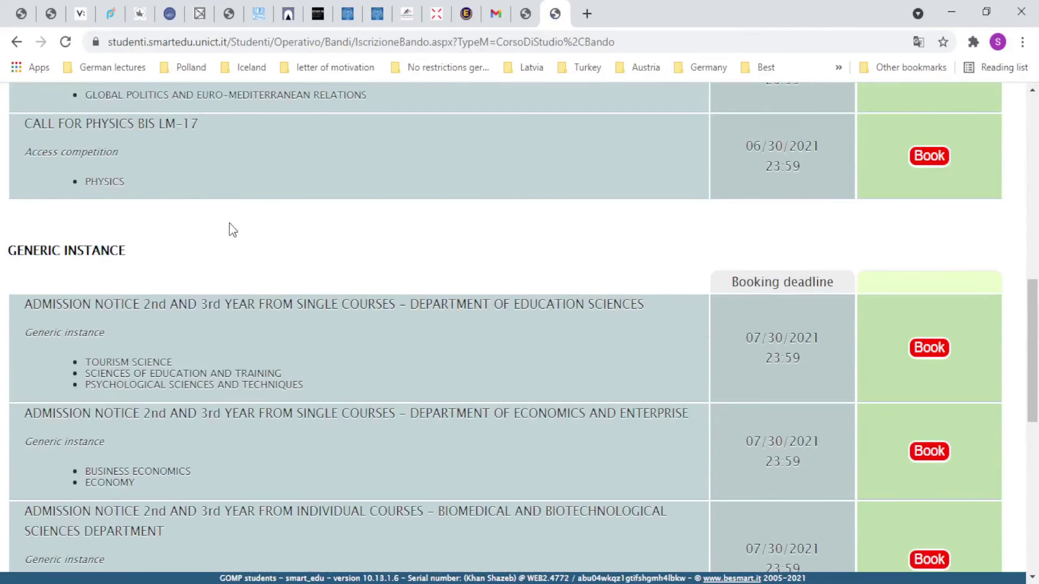
pyautogui.moveTo(67, 161); pyautogui.dragTo(147, 158)
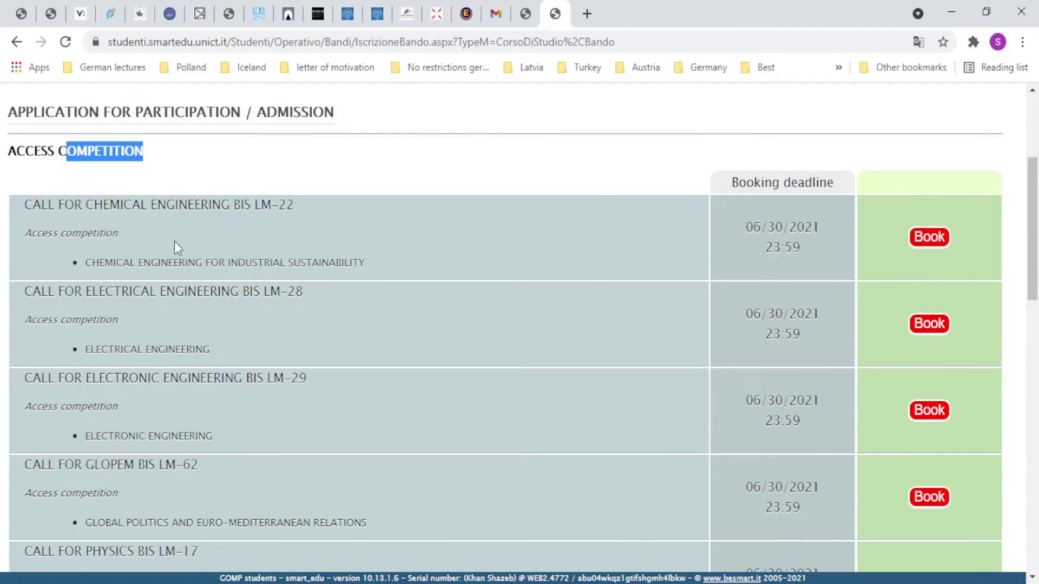
pyautogui.scroll(-4, 77, 195)
pyautogui.scroll(8, 82, 232)
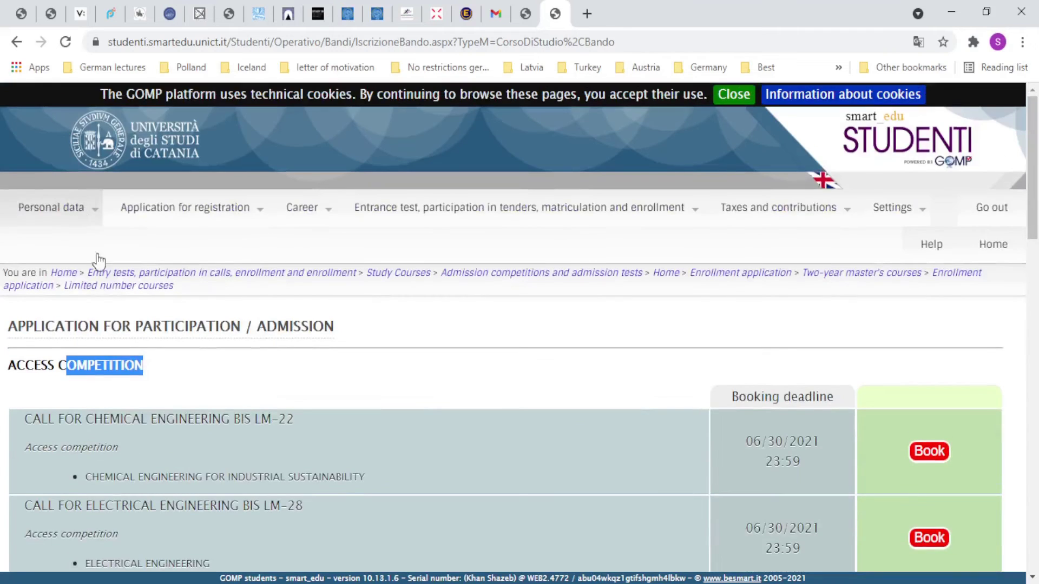
pyautogui.tripleClick(124, 369)
pyautogui.scroll(-7, 123, 370)
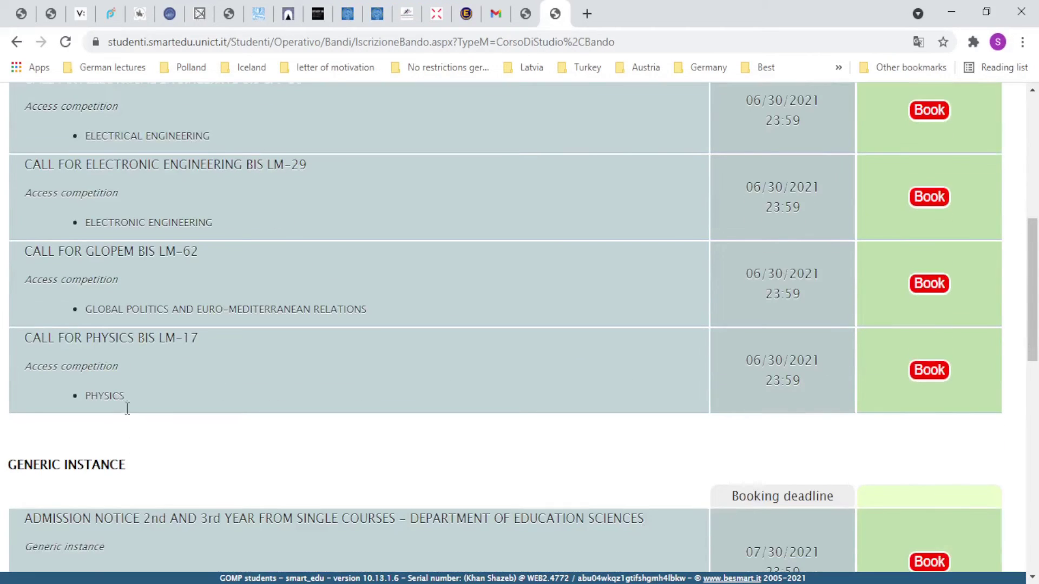
pyautogui.tripleClick(98, 474)
pyautogui.scroll(10, 98, 474)
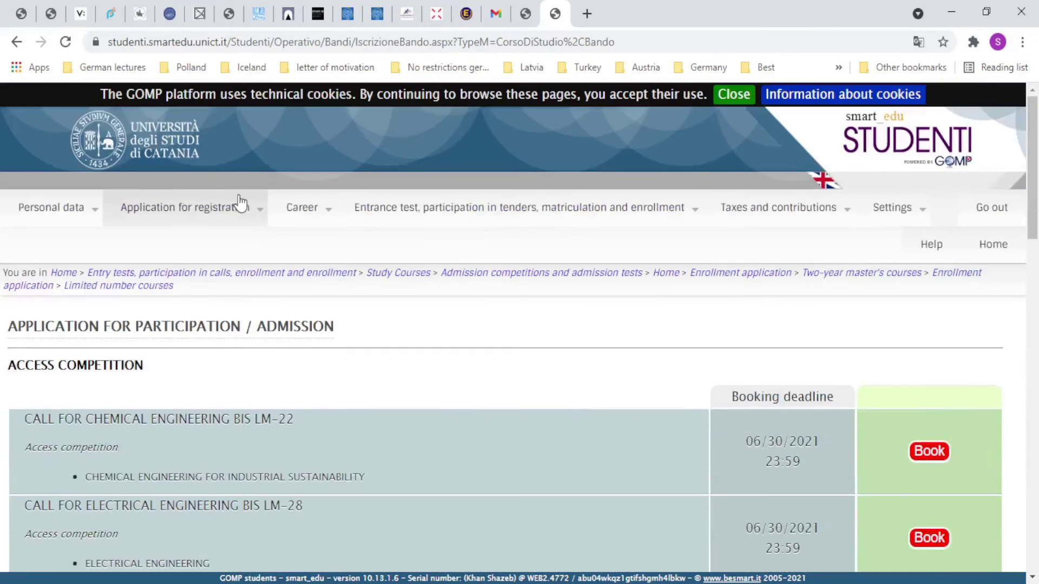
# - Open the Two-year master's courses under Application for registration
pyautogui.moveTo(253, 209)
pyautogui.click(222, 299)
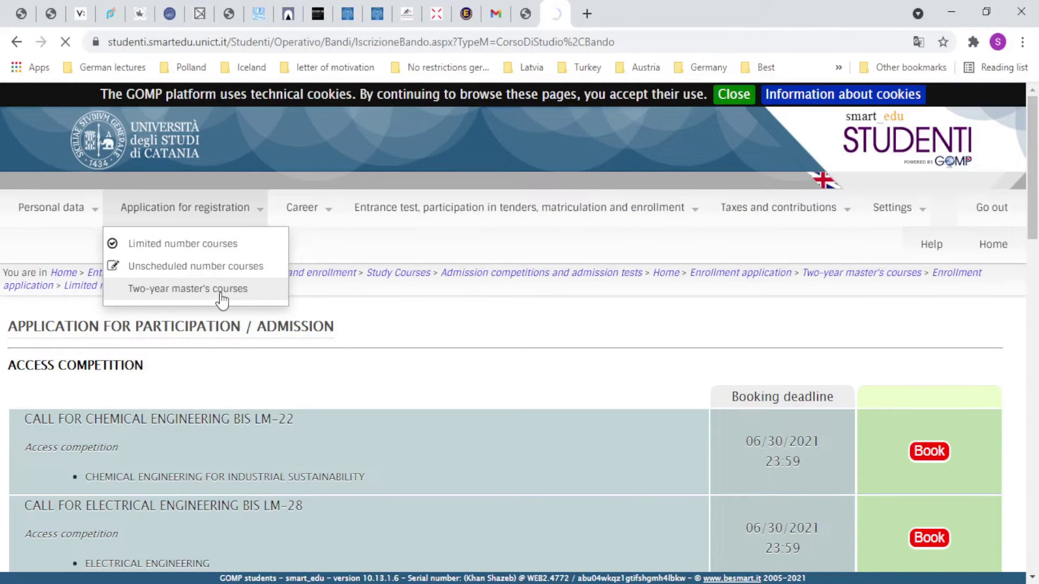
# - Examine the Access competition and Generic instance calls for the two-year master's courses, including the Electronic Engineering BIS LM-29 call
pyautogui.scroll(-12, 223, 298)
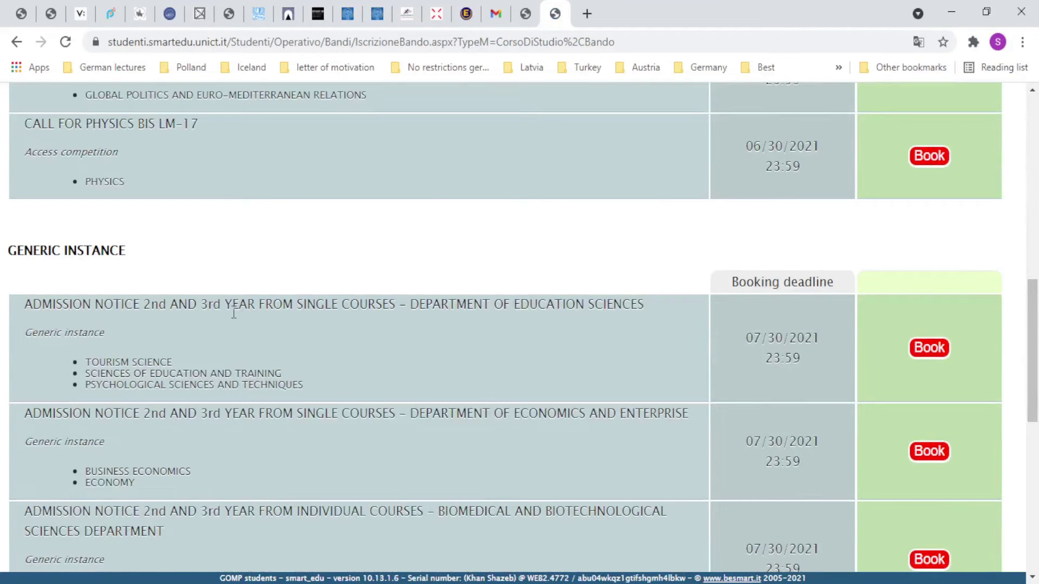
pyautogui.scroll(8, 234, 314)
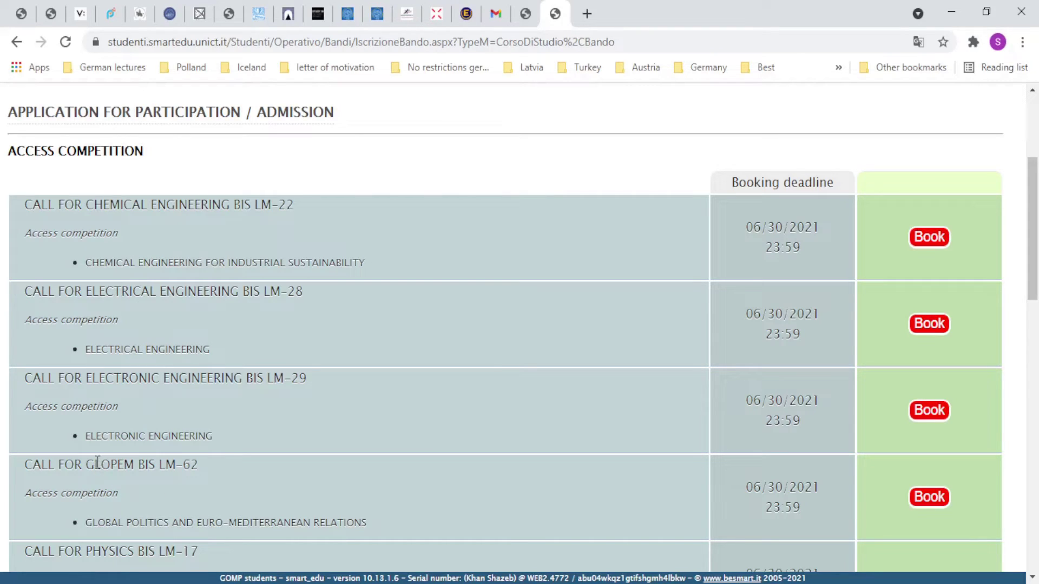
pyautogui.doubleClick(108, 384)
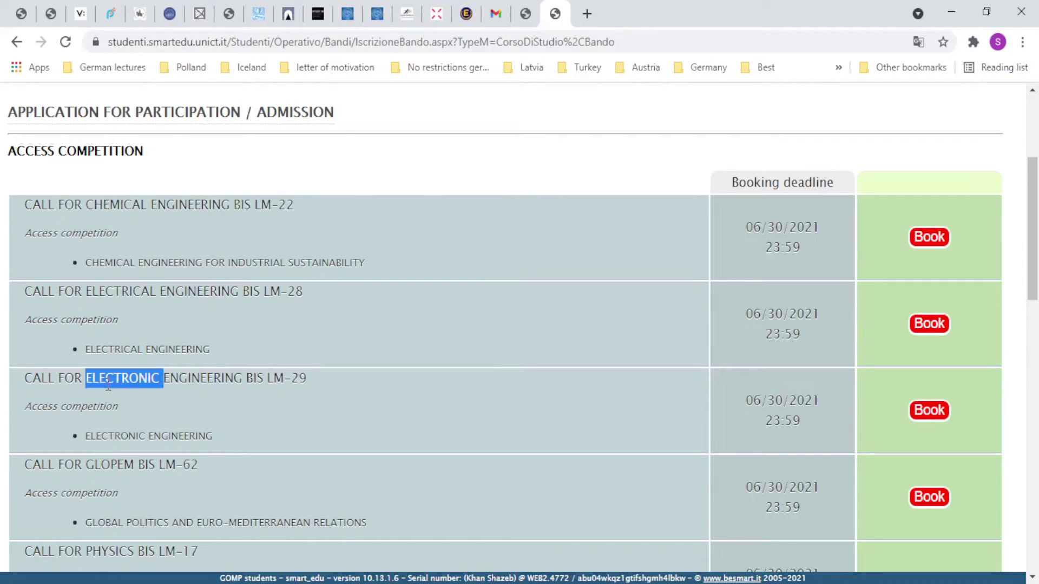
pyautogui.tripleClick(108, 384)
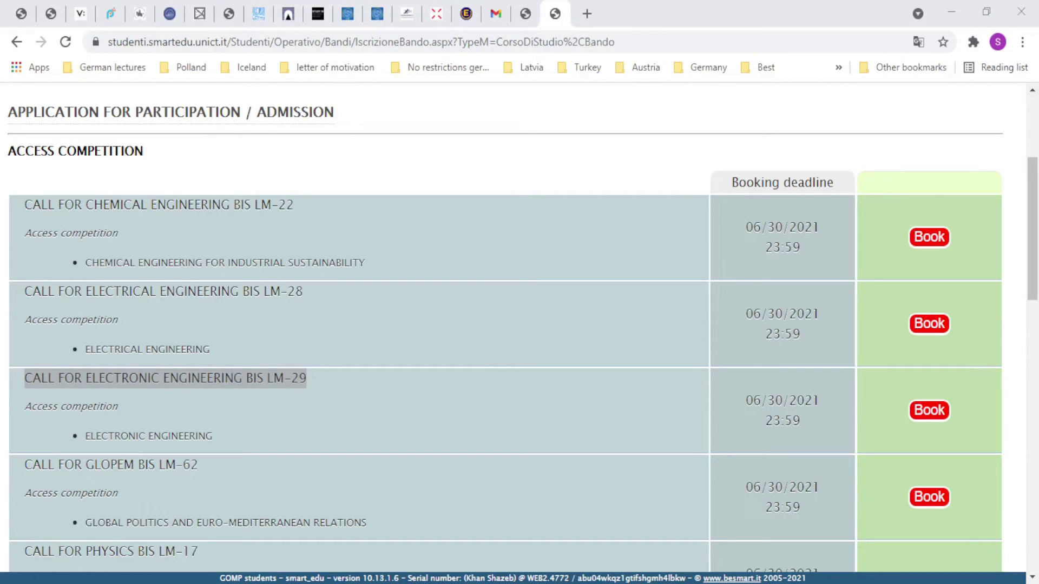
pyautogui.click(952, 12)
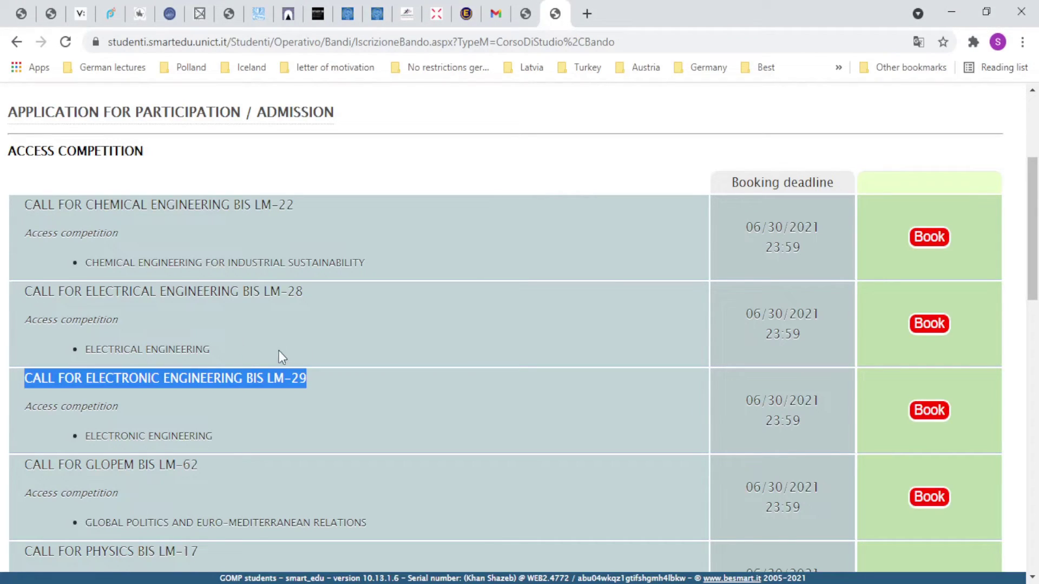
pyautogui.scroll(-4, 270, 368)
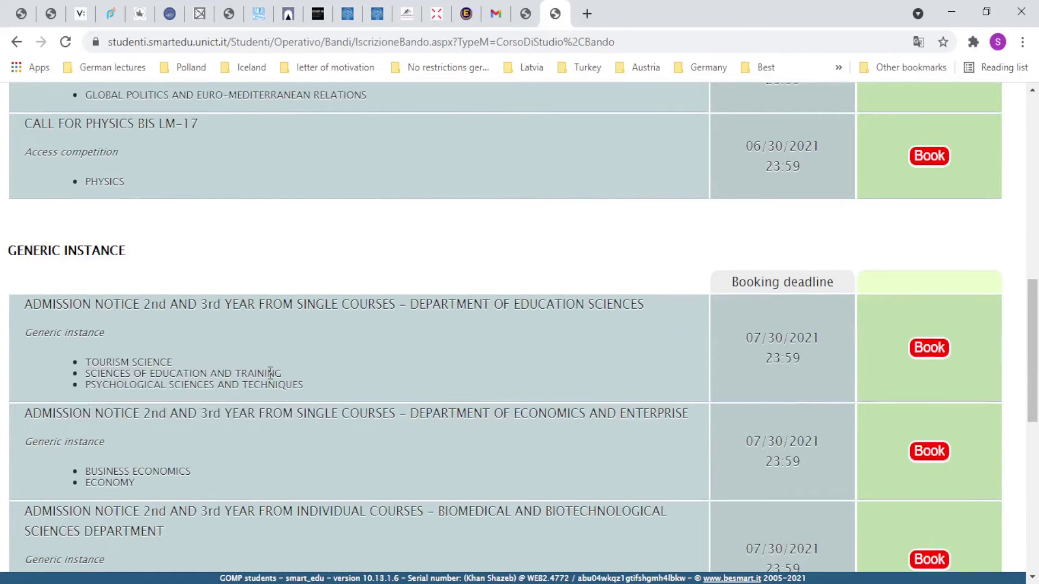
pyautogui.scroll(-4, 269, 370)
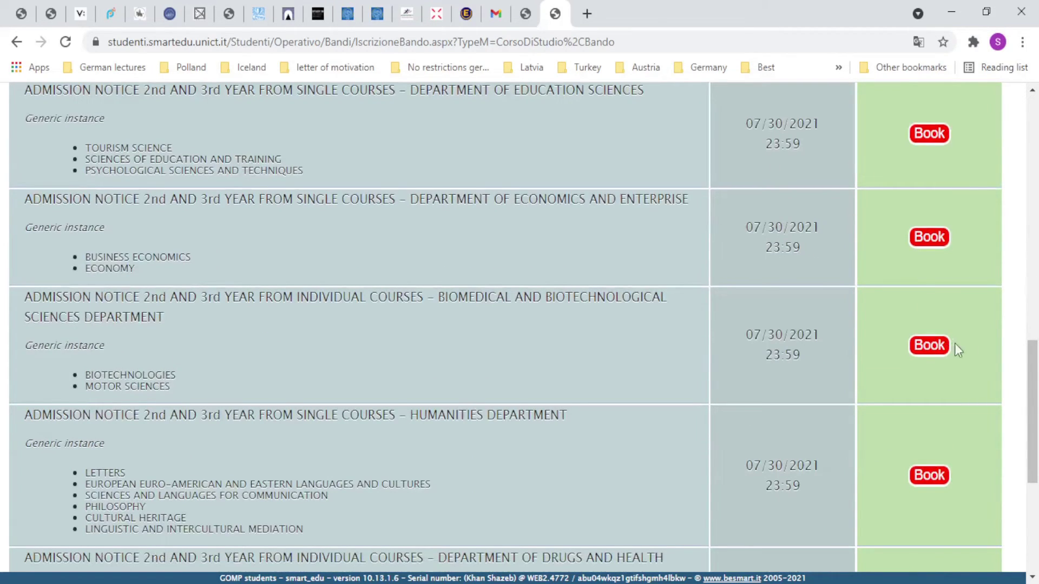
pyautogui.moveTo(1037, 379); pyautogui.dragTo(1037, 231)
pyautogui.moveTo(1035, 289); pyautogui.dragTo(1037, 229)
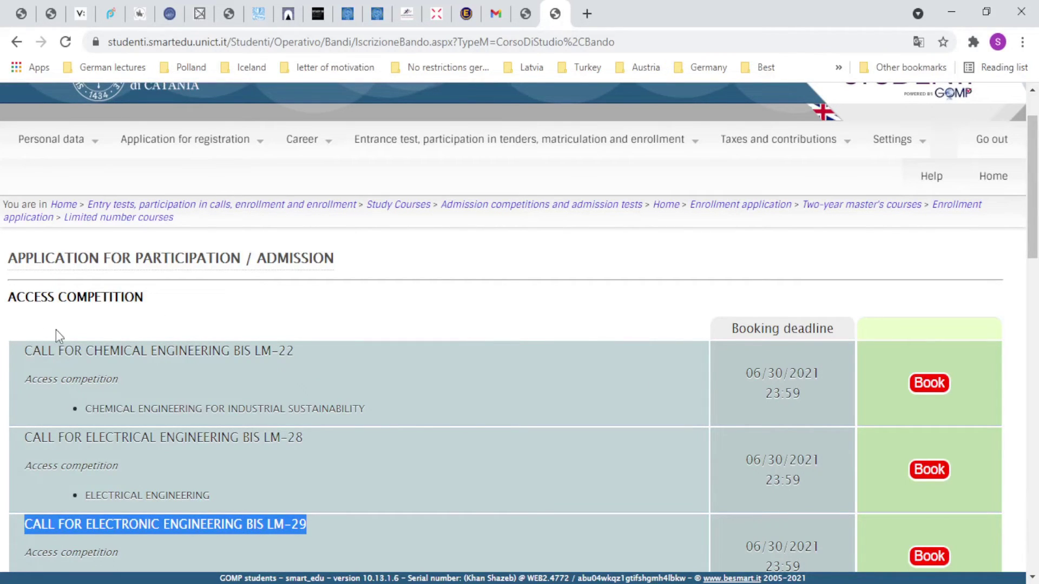
pyautogui.scroll(-6, 56, 332)
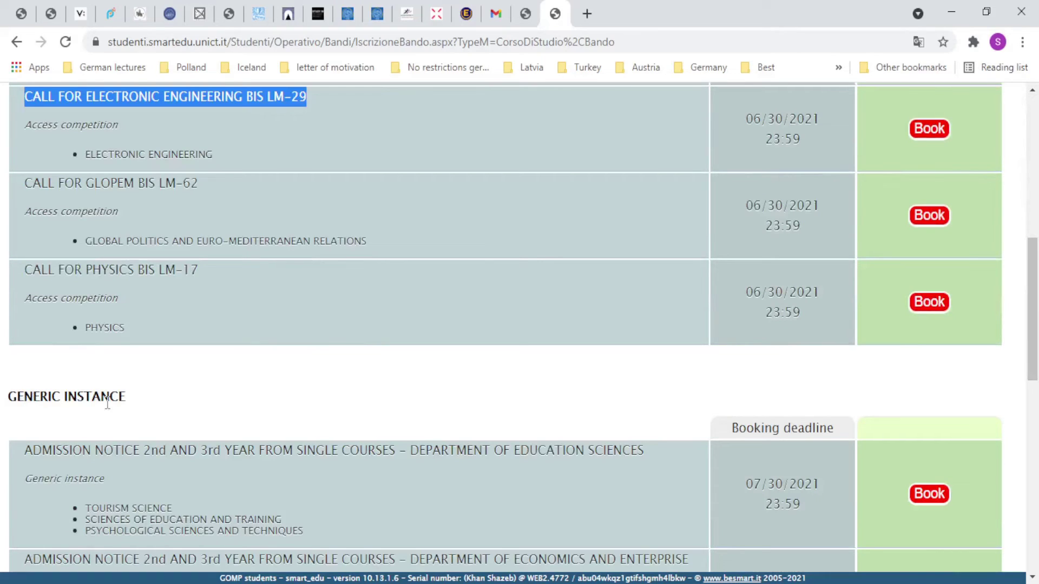
pyautogui.scroll(-4, 107, 403)
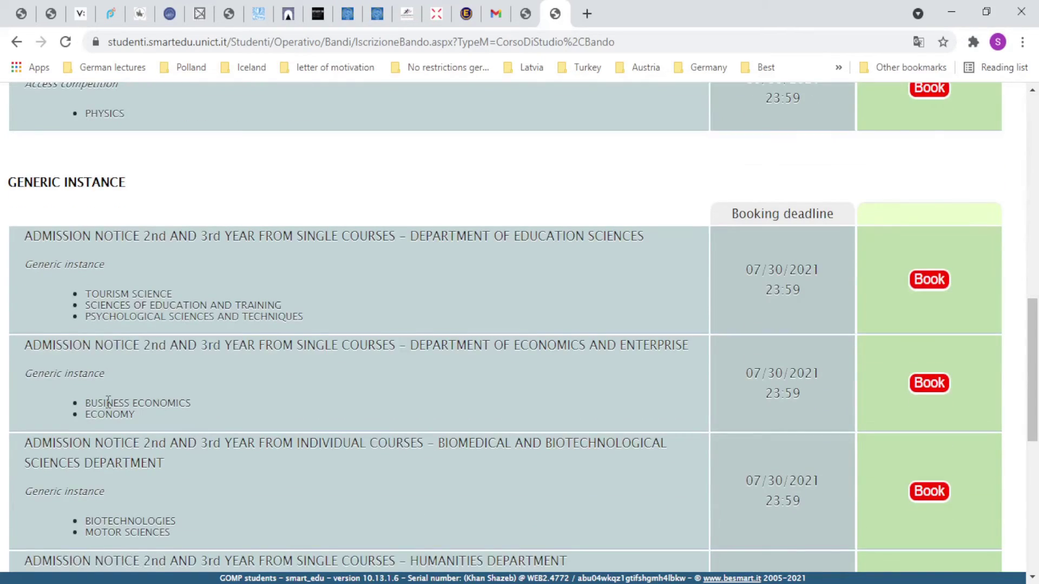
pyautogui.scroll(15, 109, 403)
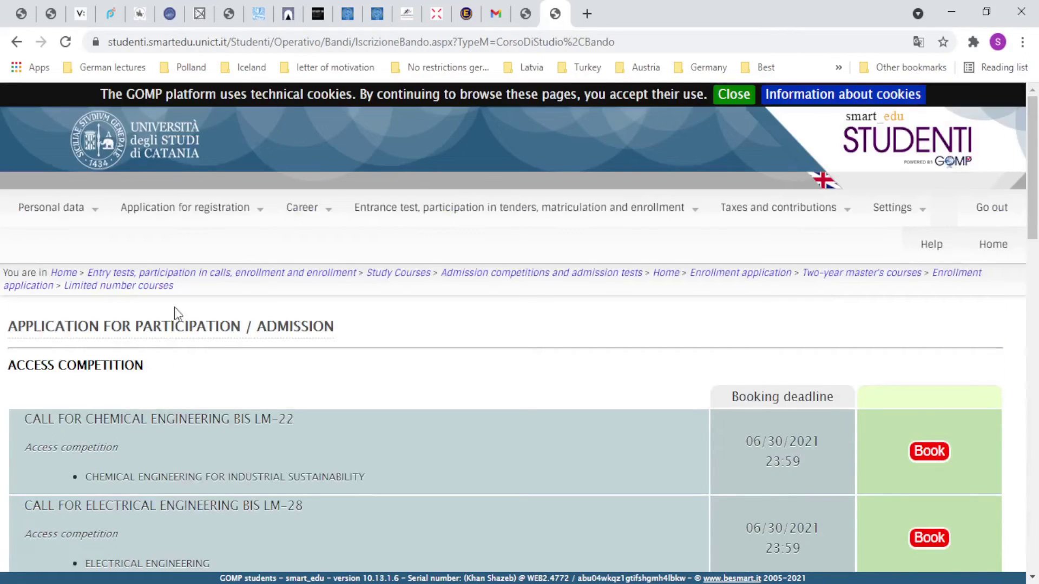
pyautogui.scroll(-20, 27, 373)
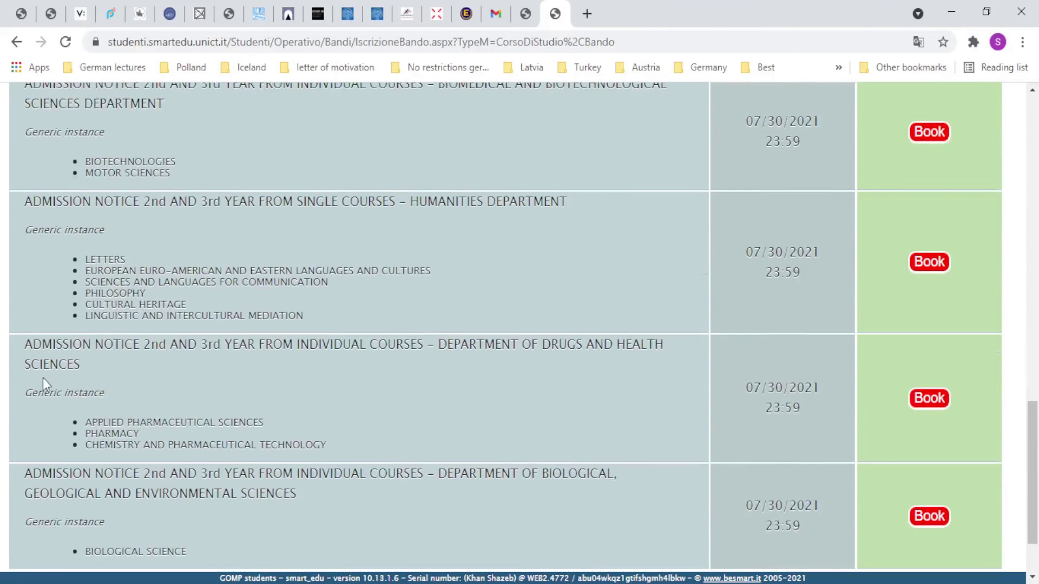
pyautogui.scroll(4, 213, 379)
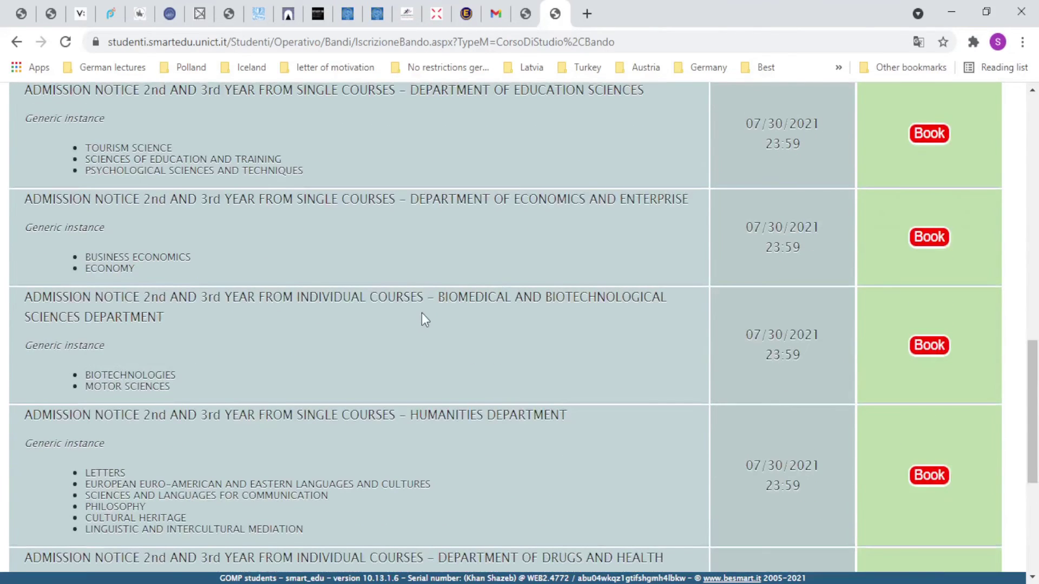
# - Try to book the Department of Economics and Enterprise admission notice and open the identity document update form
pyautogui.click(939, 239)
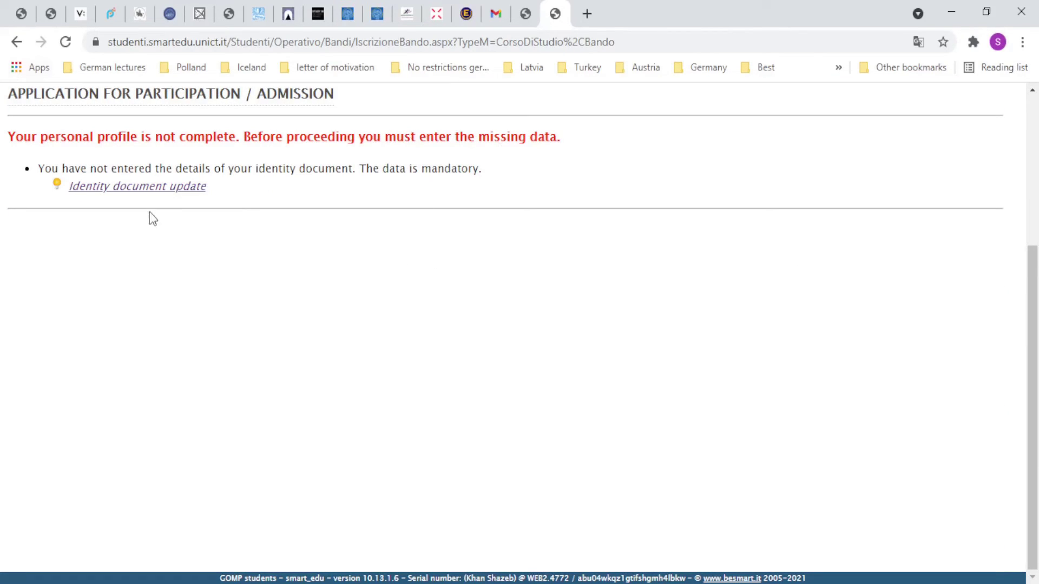
pyautogui.moveTo(90, 135); pyautogui.dragTo(210, 138)
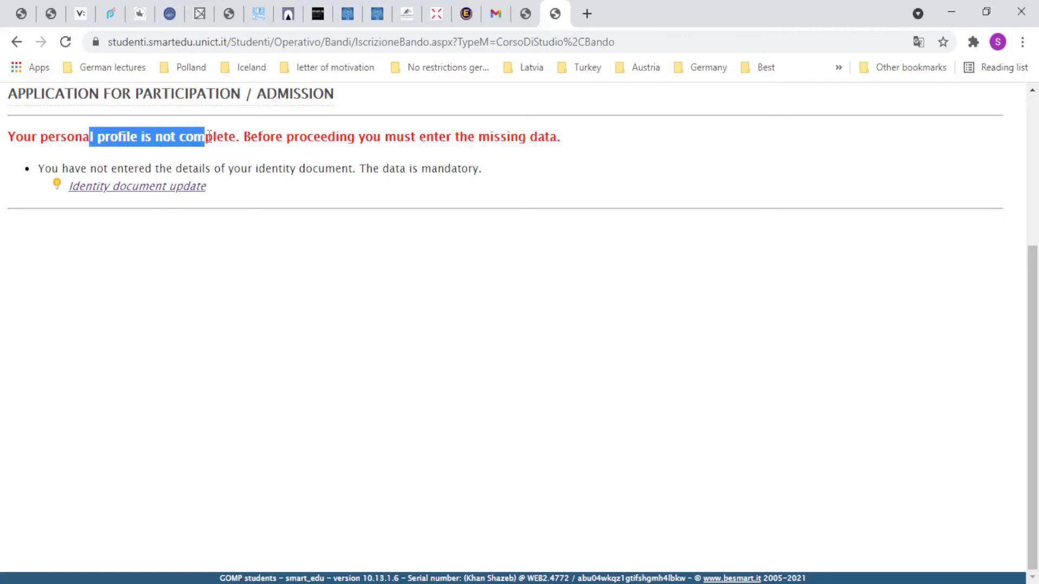
pyautogui.click(172, 187)
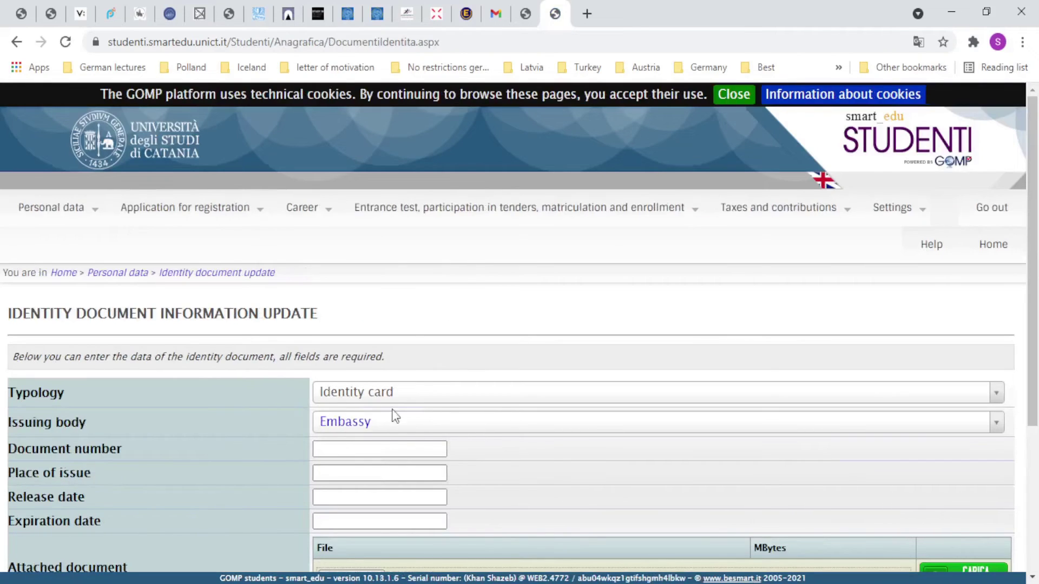
# - Set the identity document's typology to Passport and its issuing body to Ministry
pyautogui.click(415, 402)
pyautogui.click(413, 492)
pyautogui.click(401, 424)
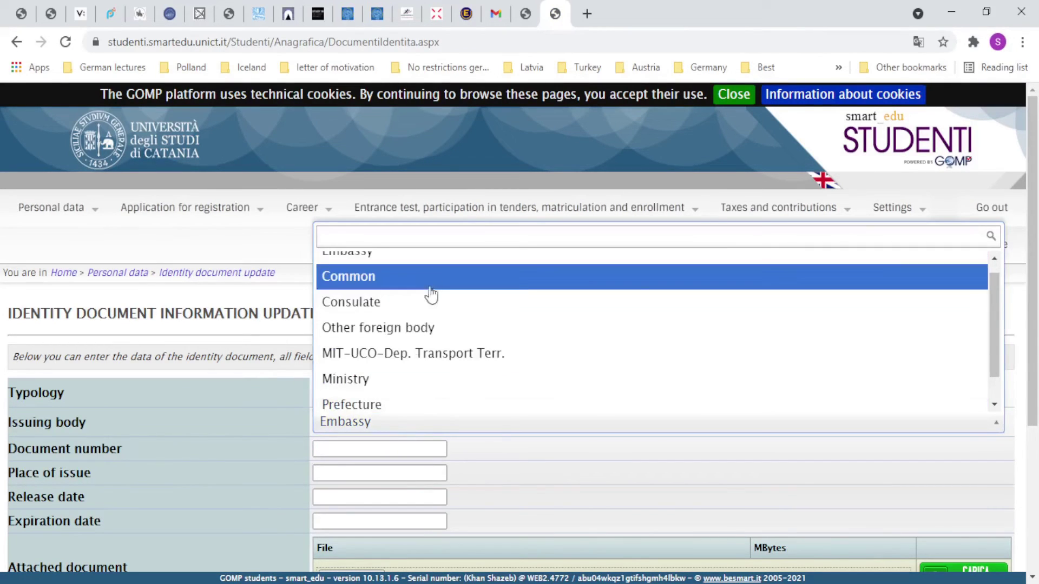
pyautogui.click(425, 385)
pyautogui.scroll(-4, 97, 392)
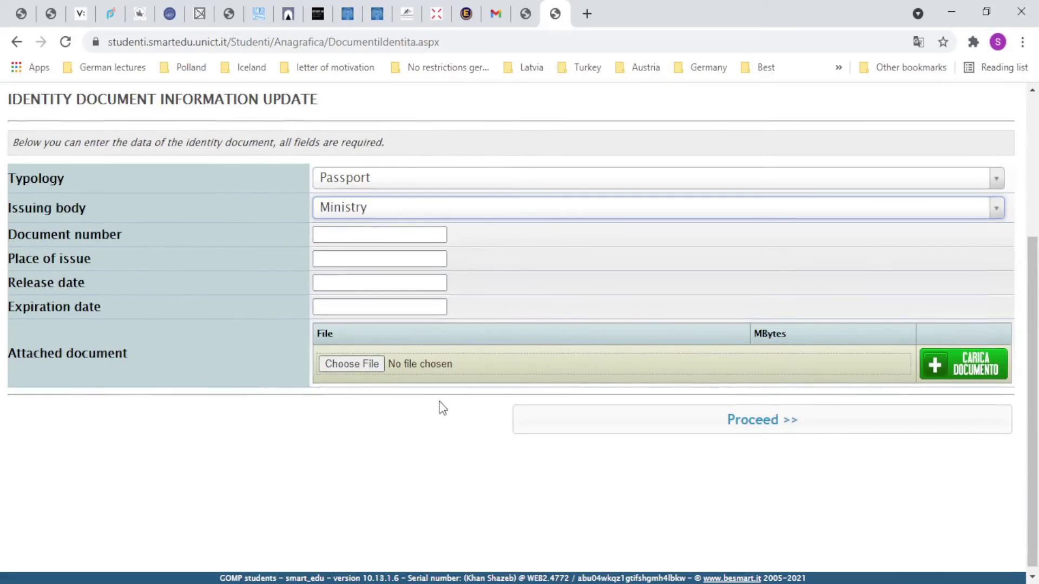
# - Go over the document number, place of issue, release date and expiration date fields and open the file selection for the attached document
pyautogui.moveTo(45, 243); pyautogui.dragTo(129, 243)
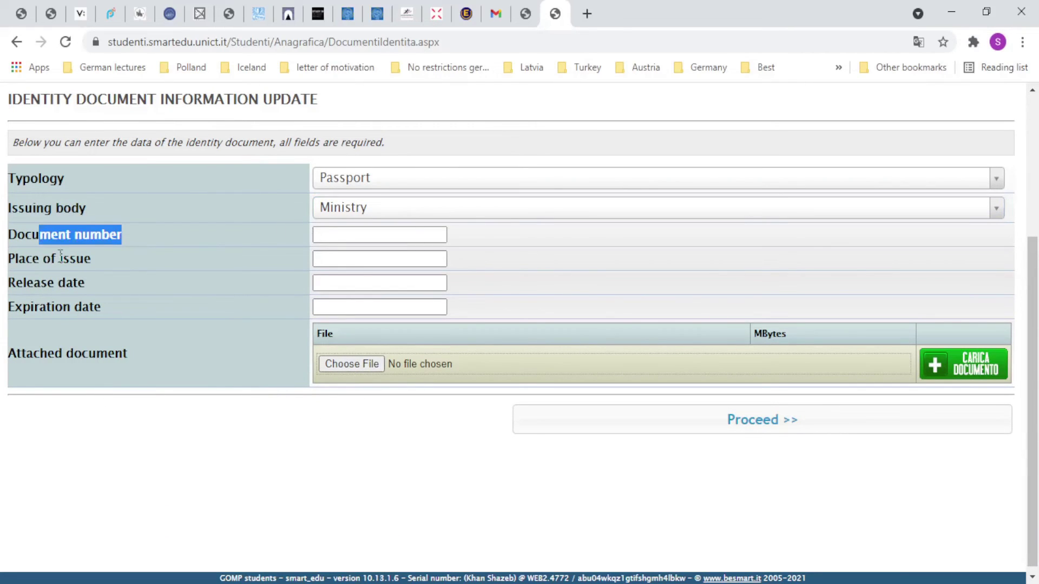
pyautogui.moveTo(33, 258); pyautogui.dragTo(87, 262)
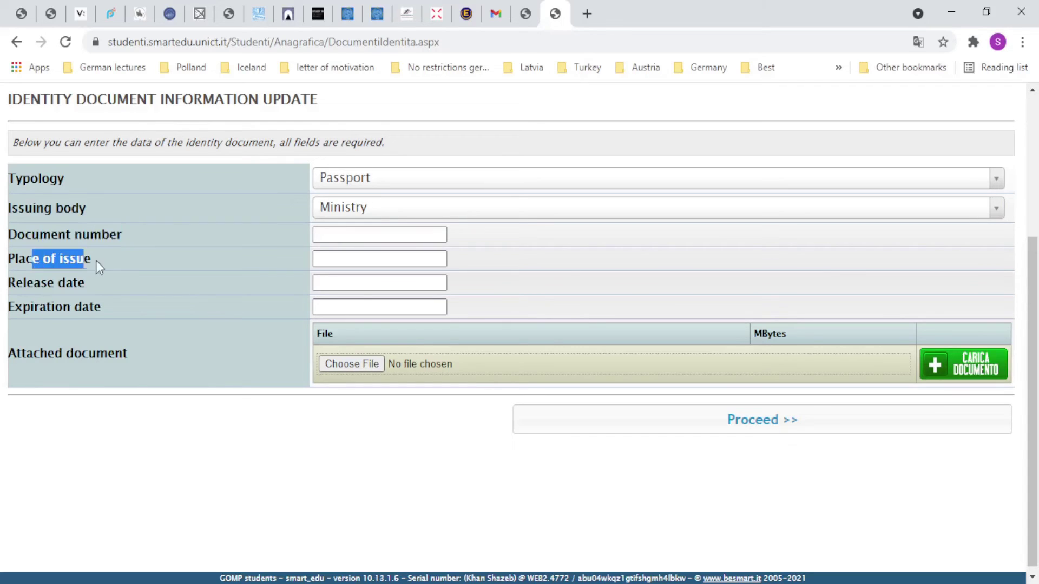
pyautogui.moveTo(33, 282); pyautogui.dragTo(68, 320)
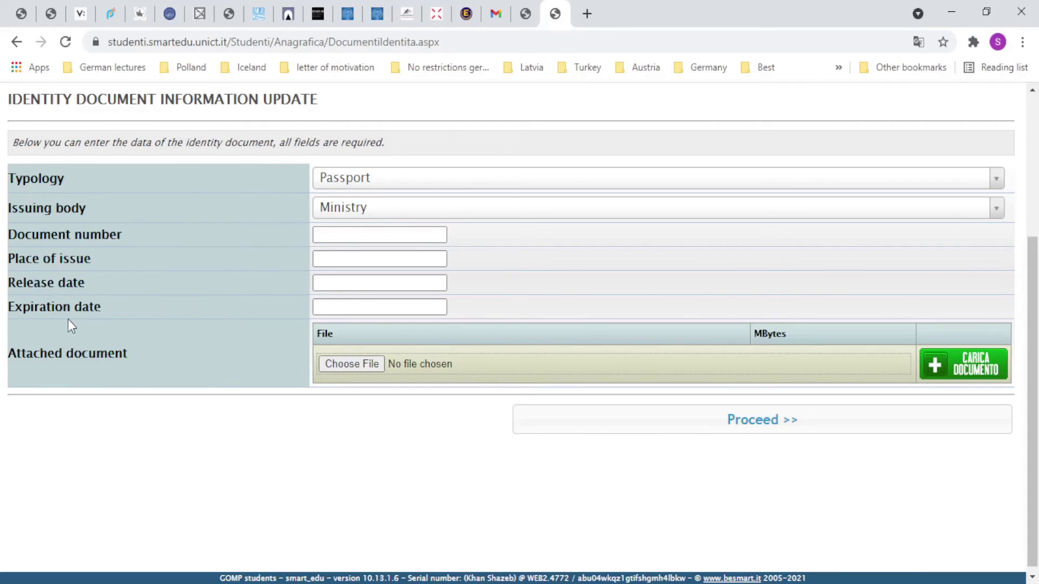
pyautogui.click(351, 365)
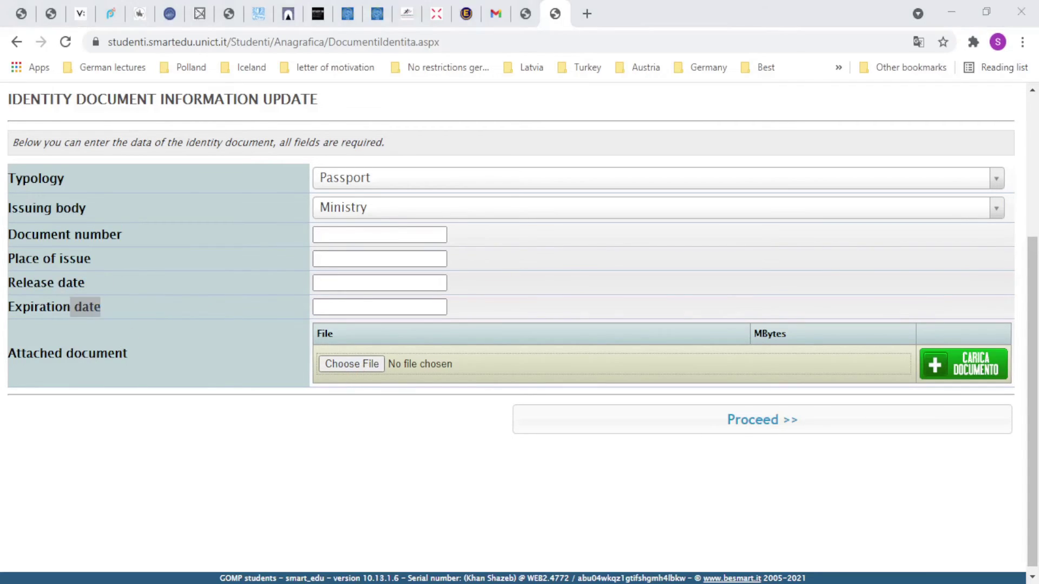
pyautogui.click(795, 519)
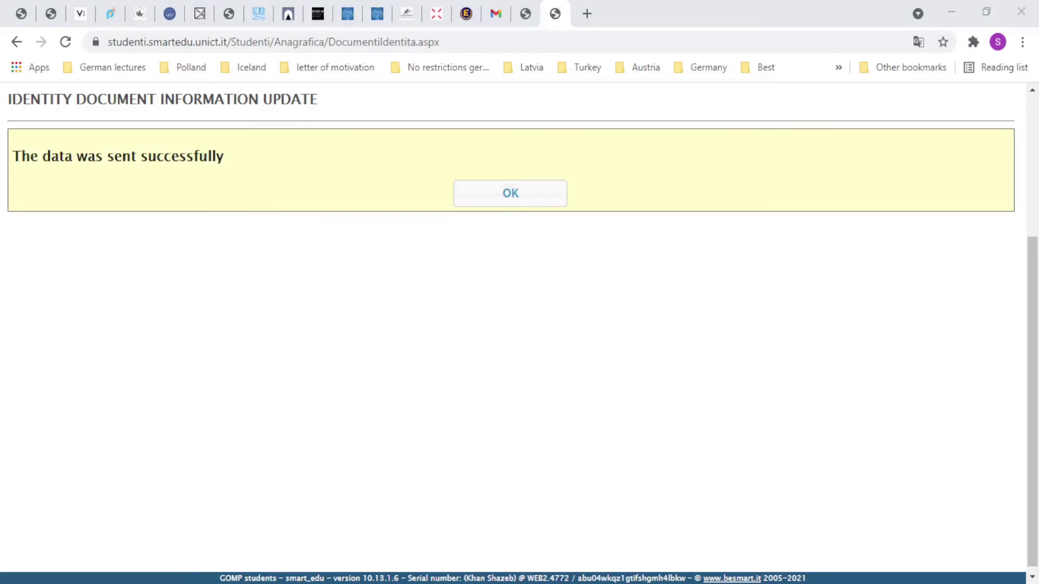
# - Acknowledge the sent identity document data and open Two-year master's courses under Application for registration
pyautogui.click(952, 11)
pyautogui.click(483, 196)
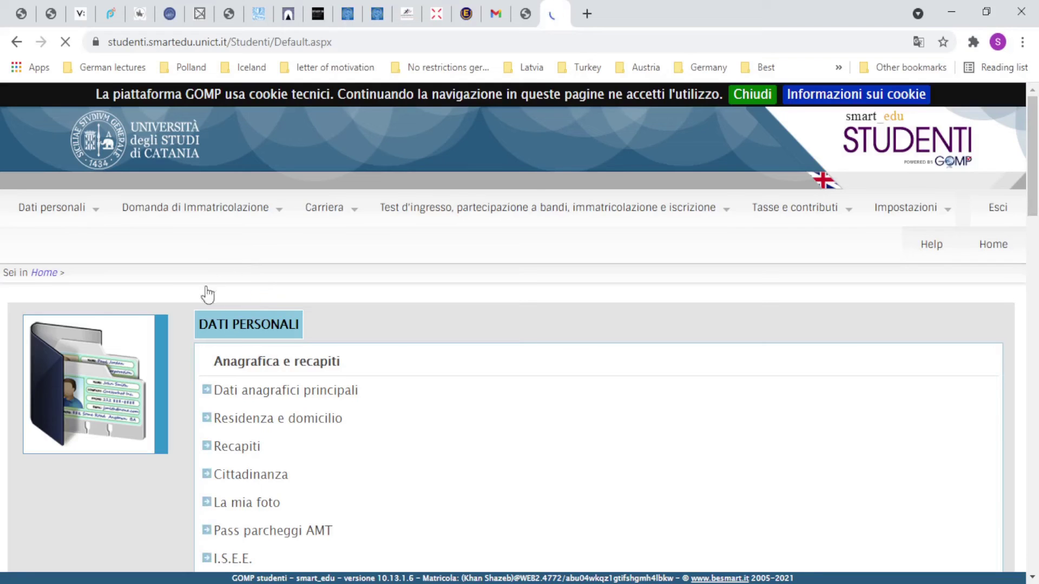
pyautogui.moveTo(121, 213)
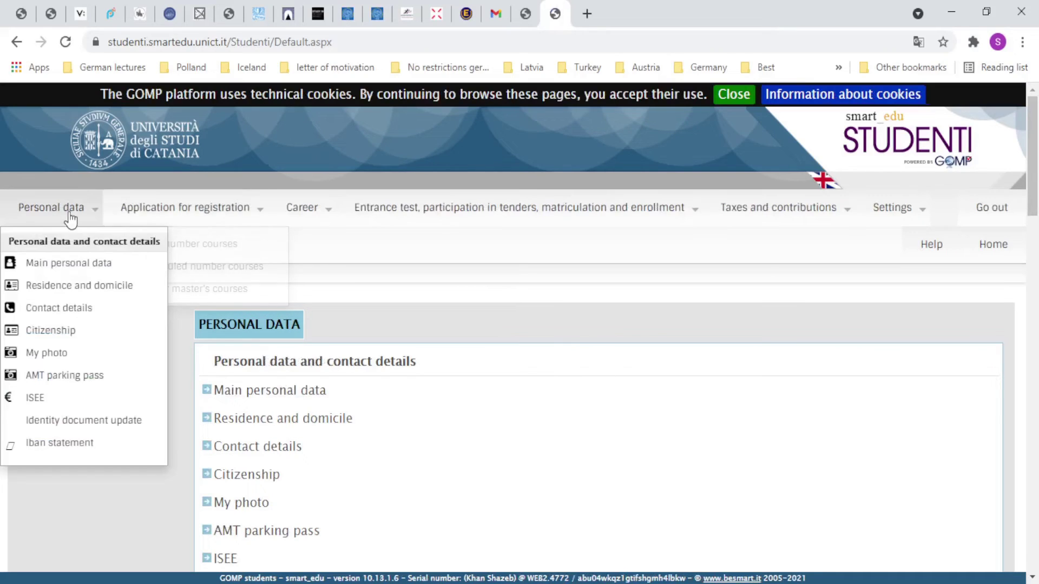
pyautogui.click(197, 292)
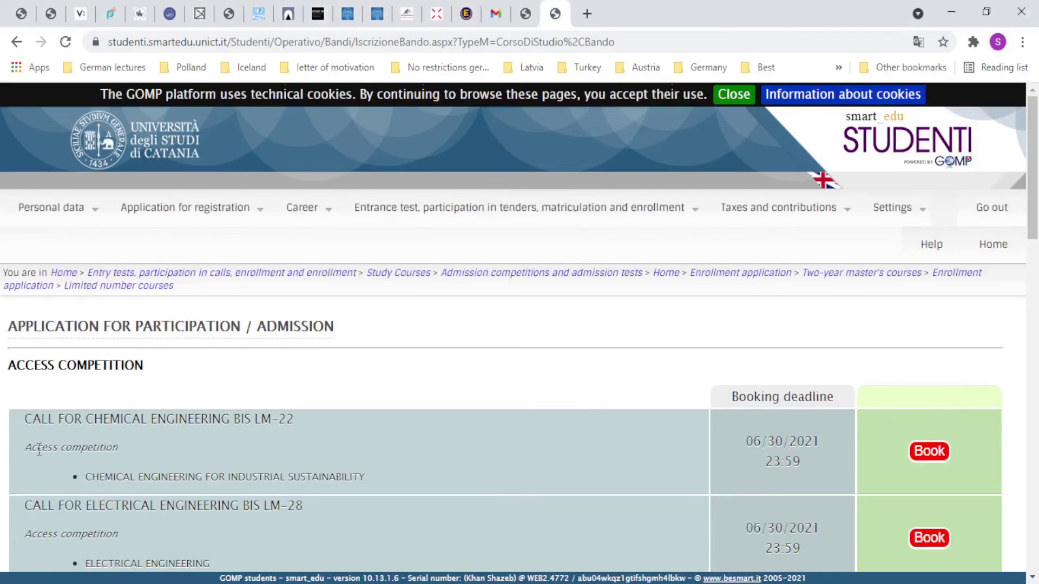
# - Find the 2nd and 3rd year single courses notice of the Department of Economics and Enterprise and book it
pyautogui.scroll(-10, 35, 455)
pyautogui.scroll(-8, 120, 423)
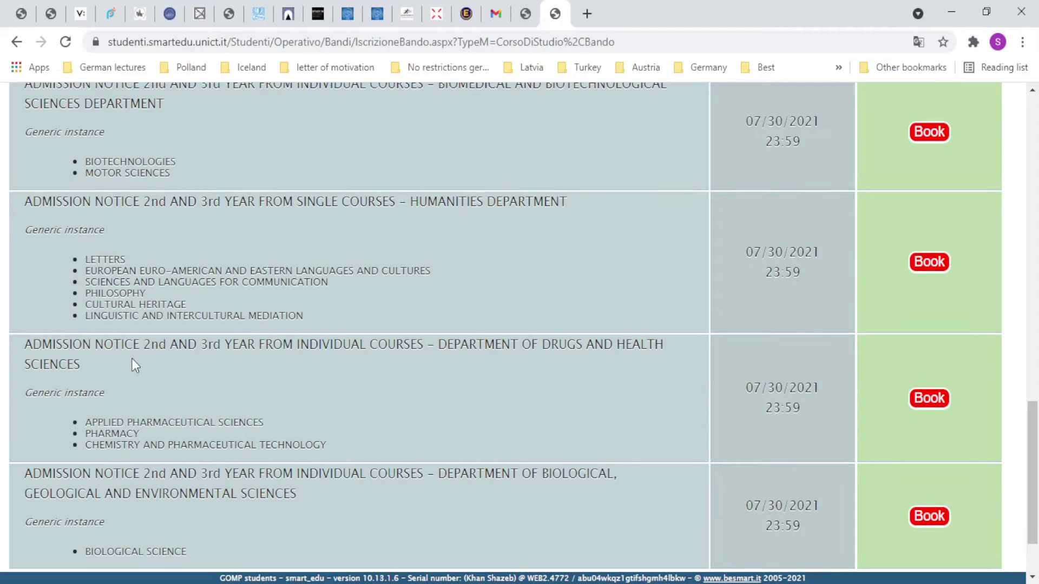
pyautogui.scroll(-2, 142, 390)
pyautogui.scroll(8, 149, 417)
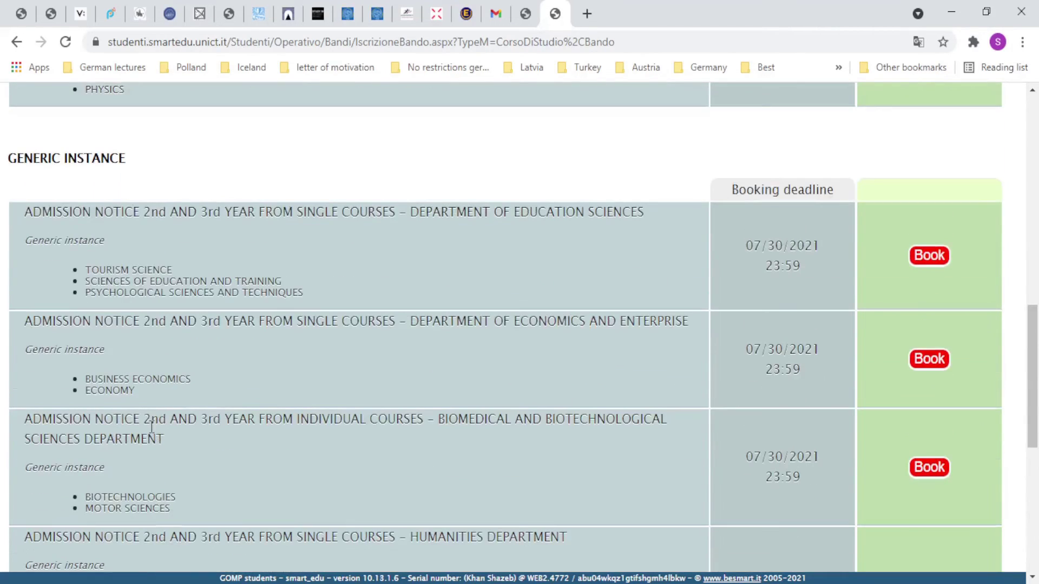
pyautogui.moveTo(144, 322); pyautogui.dragTo(444, 313)
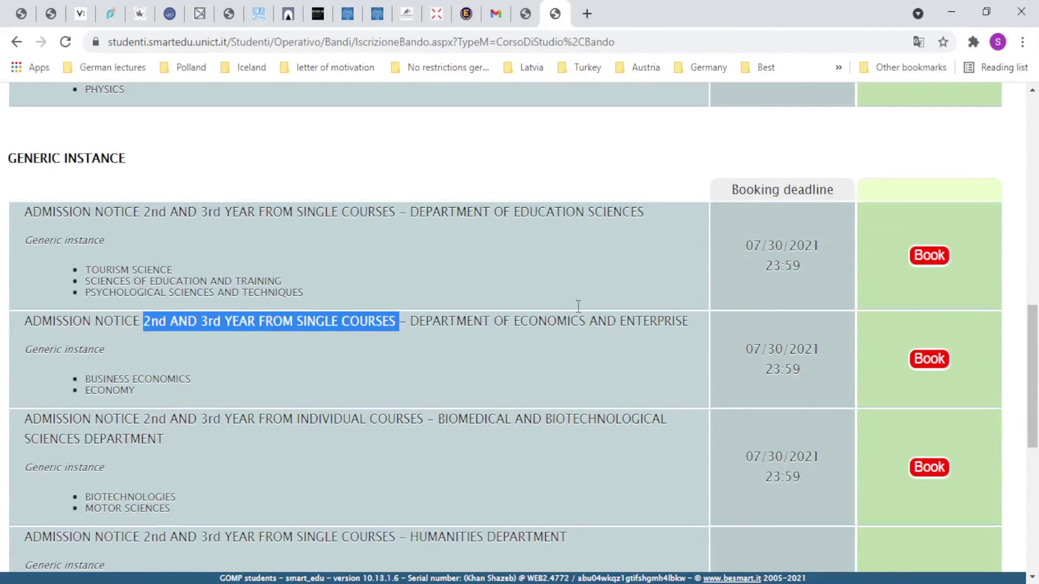
pyautogui.click(928, 364)
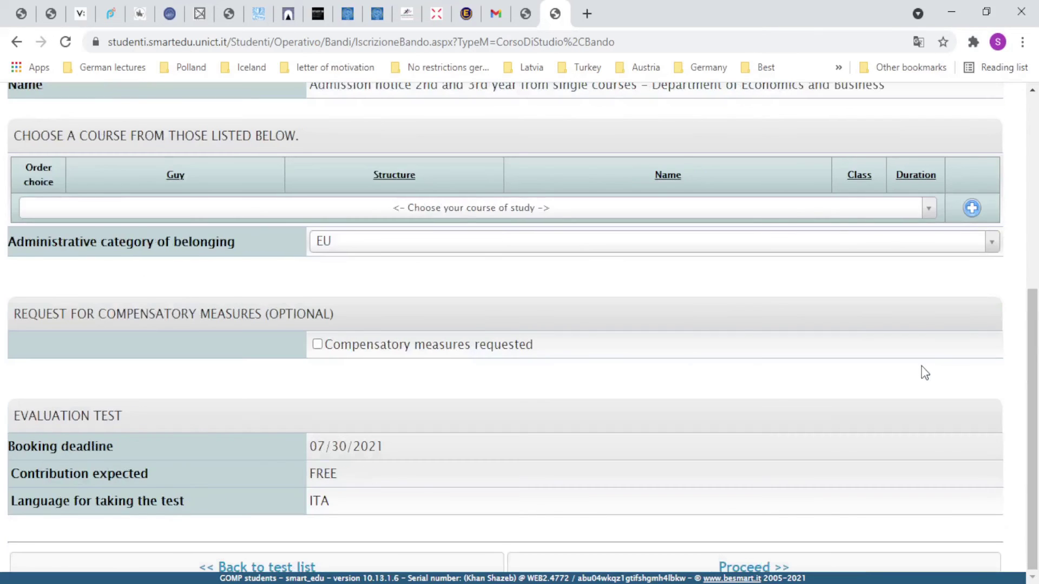
# - Check the expected contribution and the administrative category of belonging in the booking form
pyautogui.moveTo(40, 476); pyautogui.dragTo(154, 479)
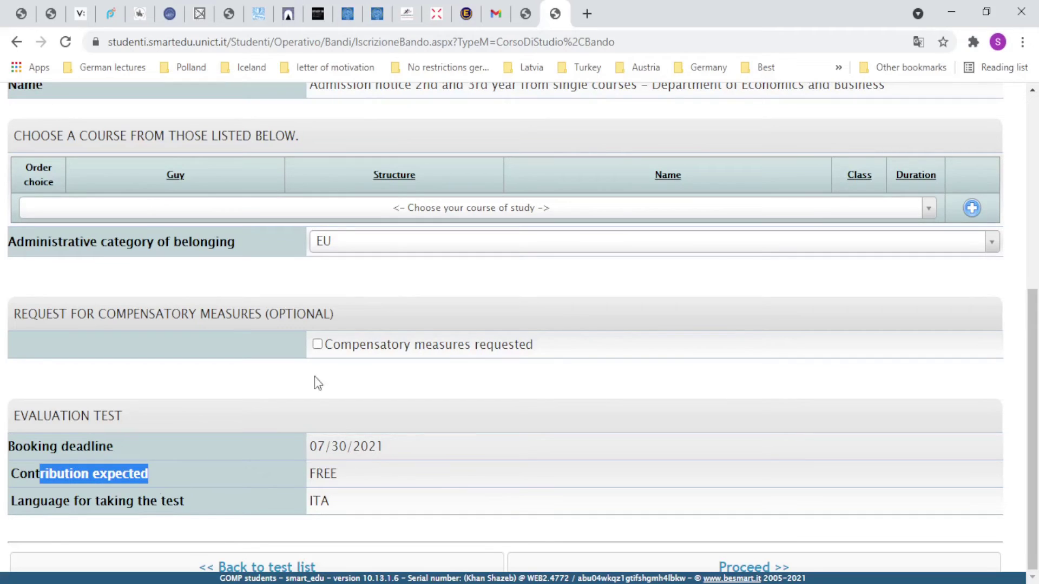
pyautogui.click(410, 240)
pyautogui.click(393, 243)
pyautogui.click(228, 194)
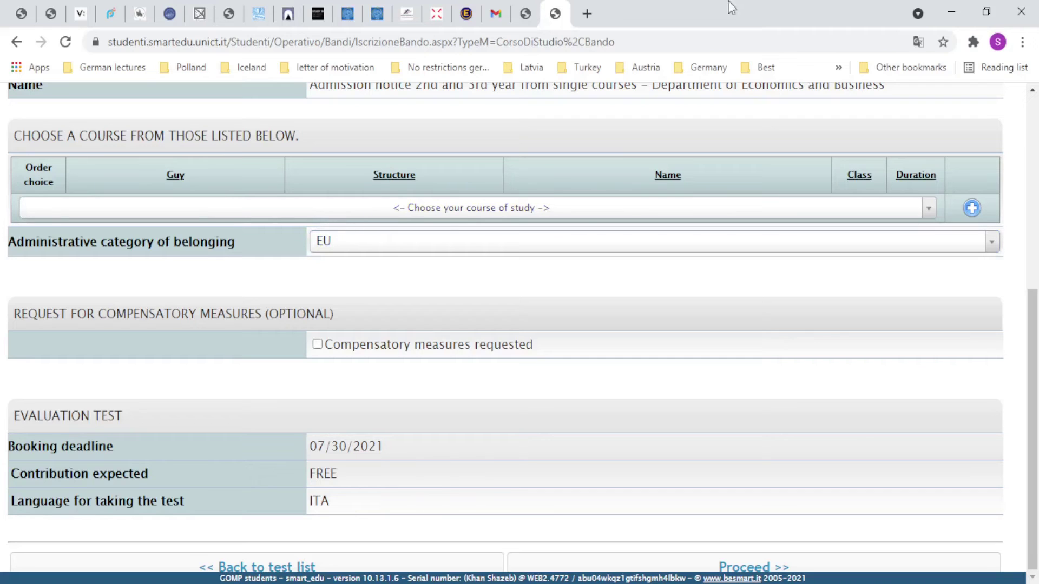
# - Choose Business Administration class L-18 as the course of study and mark compensatory measures as requested
pyautogui.click(590, 215)
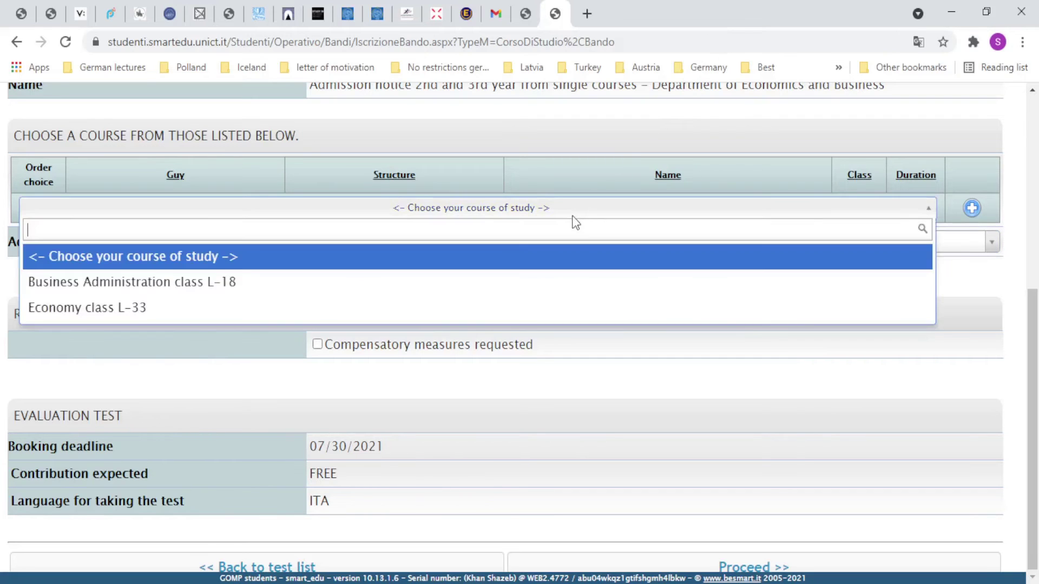
pyautogui.click(437, 296)
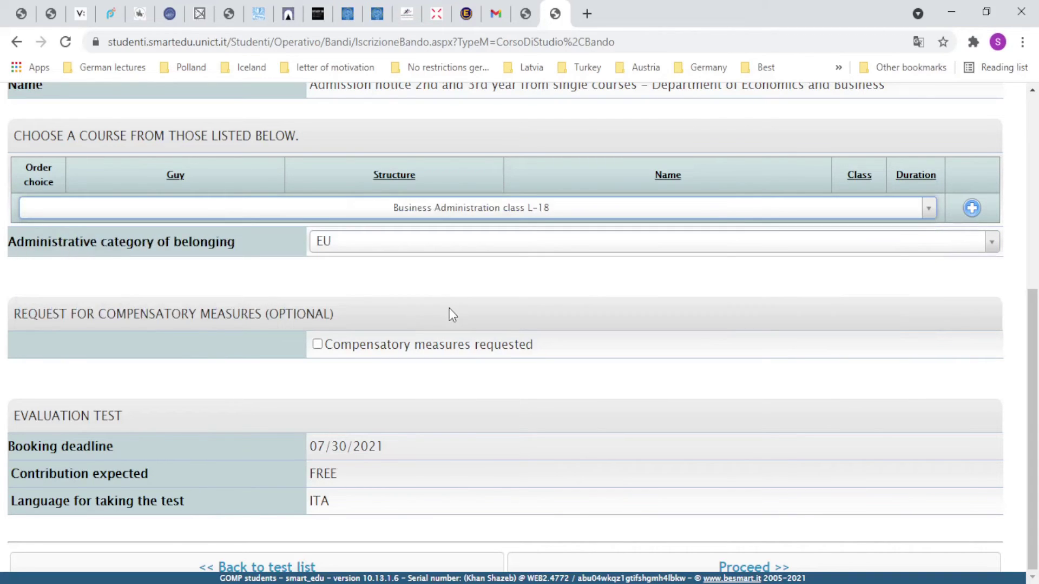
pyautogui.click(352, 350)
pyautogui.scroll(-4, 184, 378)
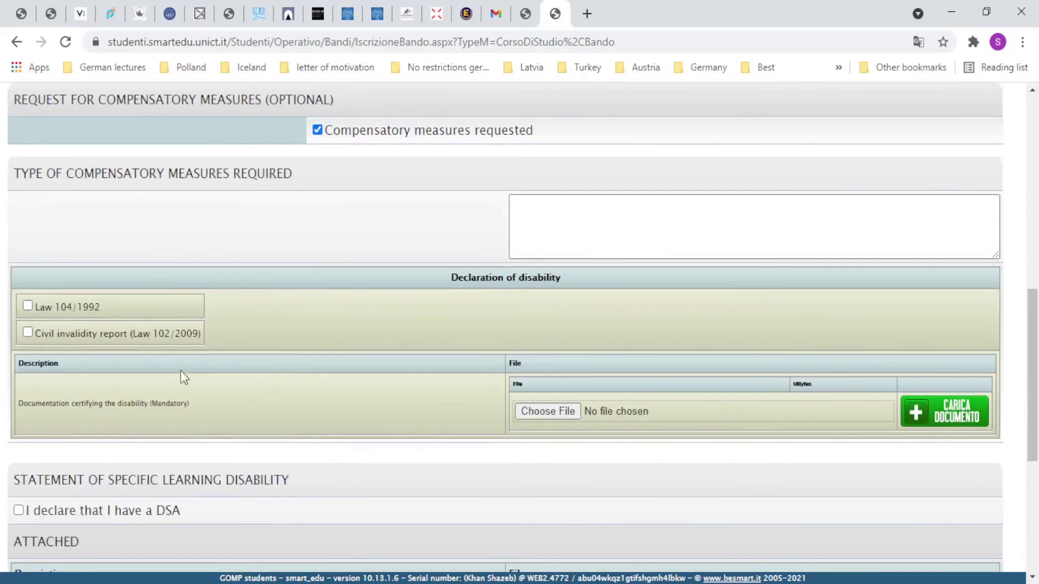
# - Clear the compensatory measures request and add Business Administration class L-18 and Economy class L-33 to the course choices
pyautogui.click(318, 131)
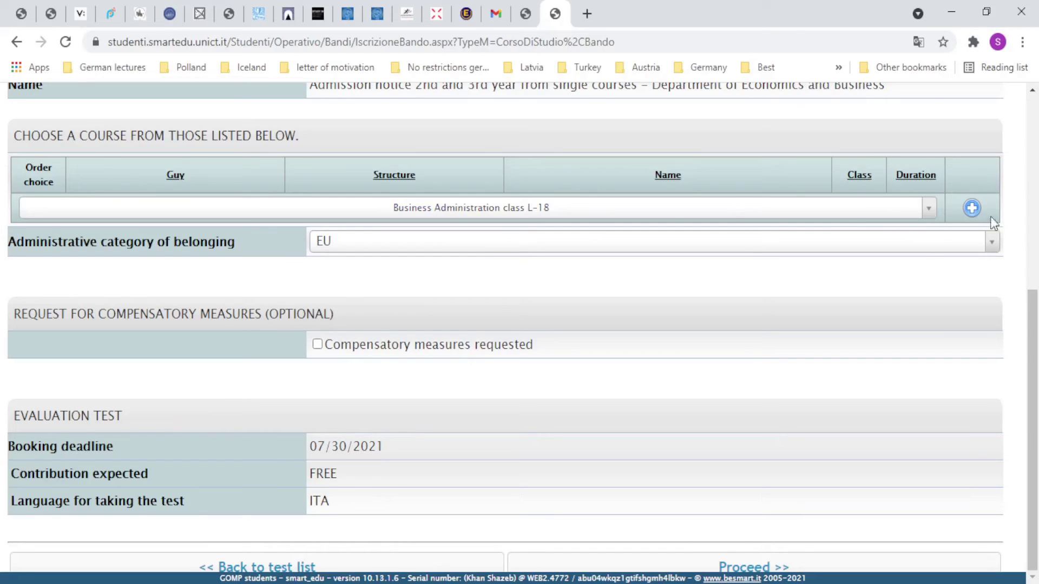
pyautogui.click(972, 208)
pyautogui.click(523, 247)
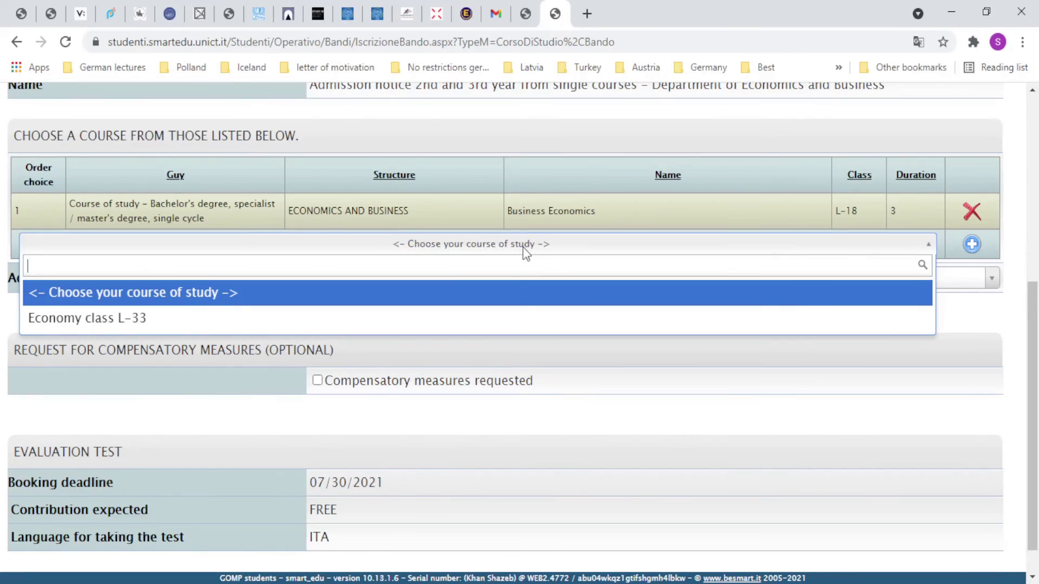
pyautogui.click(174, 318)
pyautogui.click(972, 245)
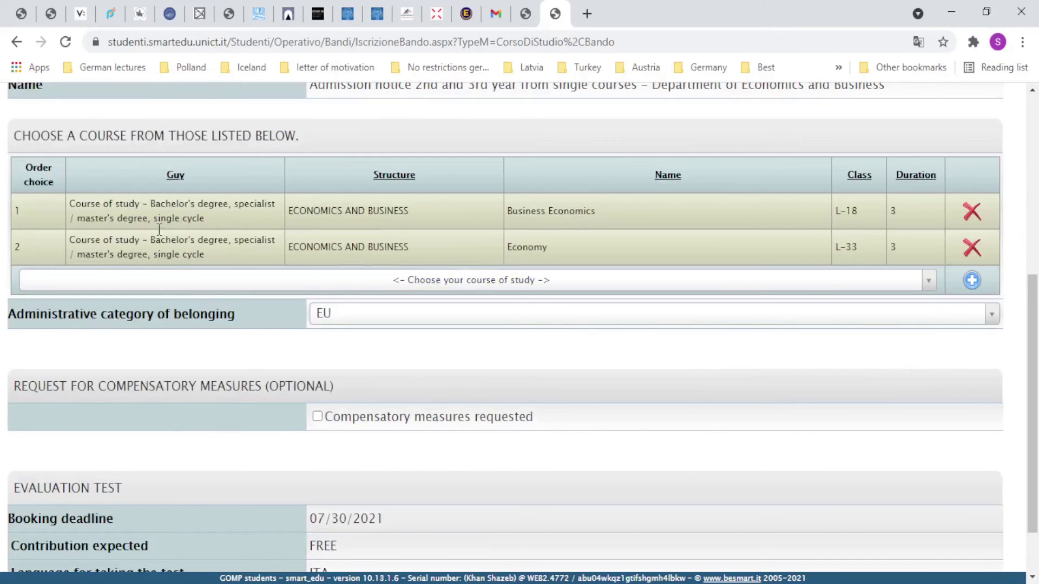
# - Review the structure and type of the two chosen courses and proceed with the booking
pyautogui.moveTo(137, 260); pyautogui.dragTo(225, 262)
pyautogui.moveTo(91, 261); pyautogui.dragTo(216, 260)
pyautogui.moveTo(336, 213); pyautogui.dragTo(369, 225)
pyautogui.click(391, 242)
pyautogui.scroll(-2, 394, 276)
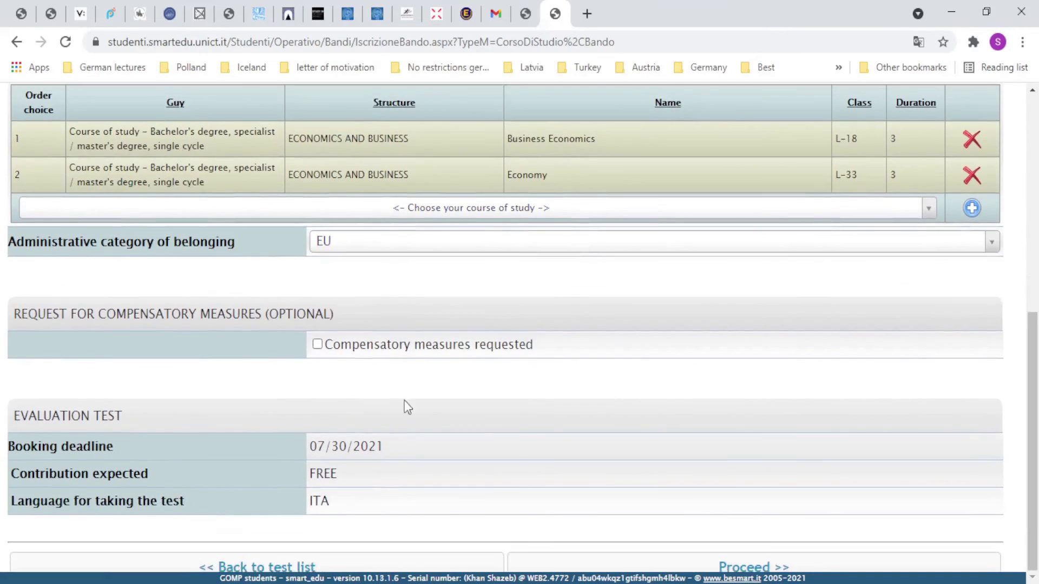
pyautogui.click(844, 575)
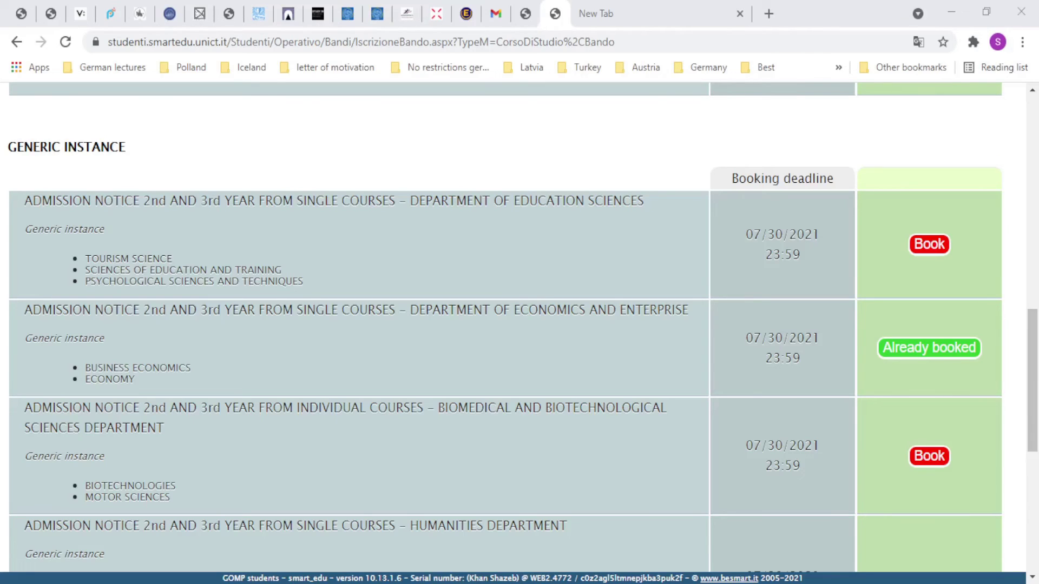
# - Open the already booked Department of Economics and Enterprise application and go to its payments page
pyautogui.click(952, 11)
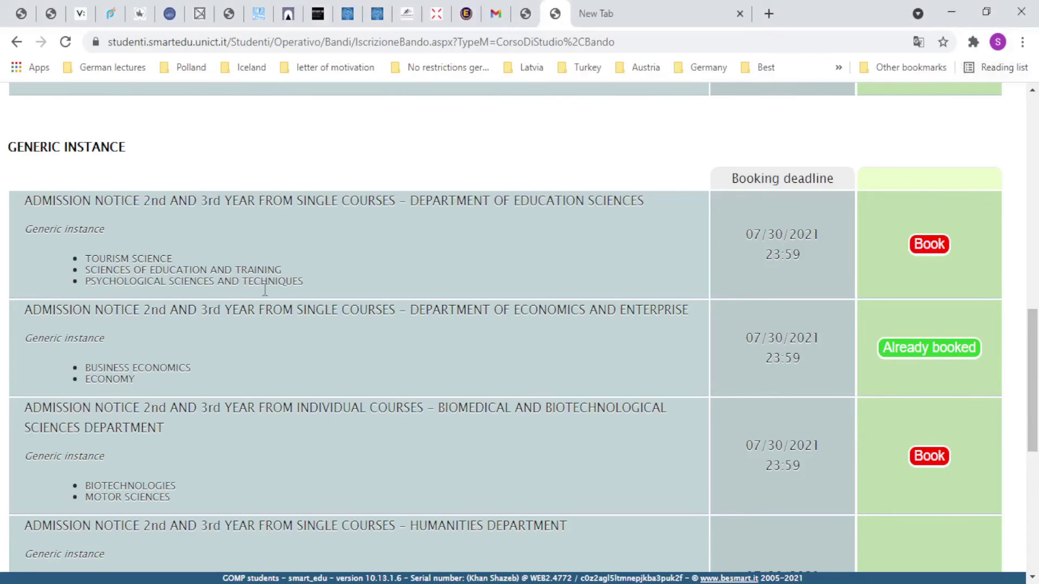
pyautogui.click(928, 356)
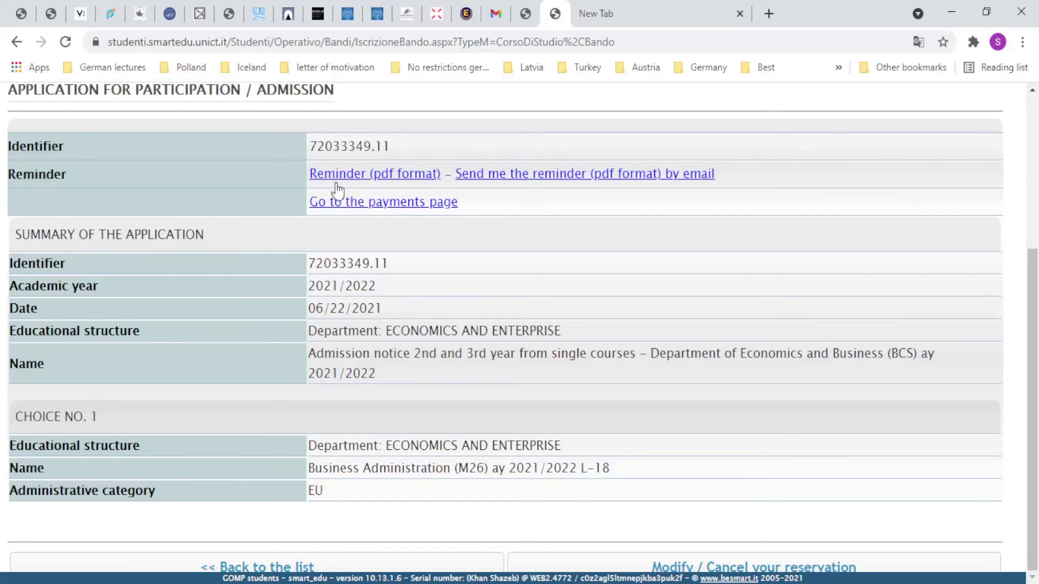
pyautogui.click(346, 202)
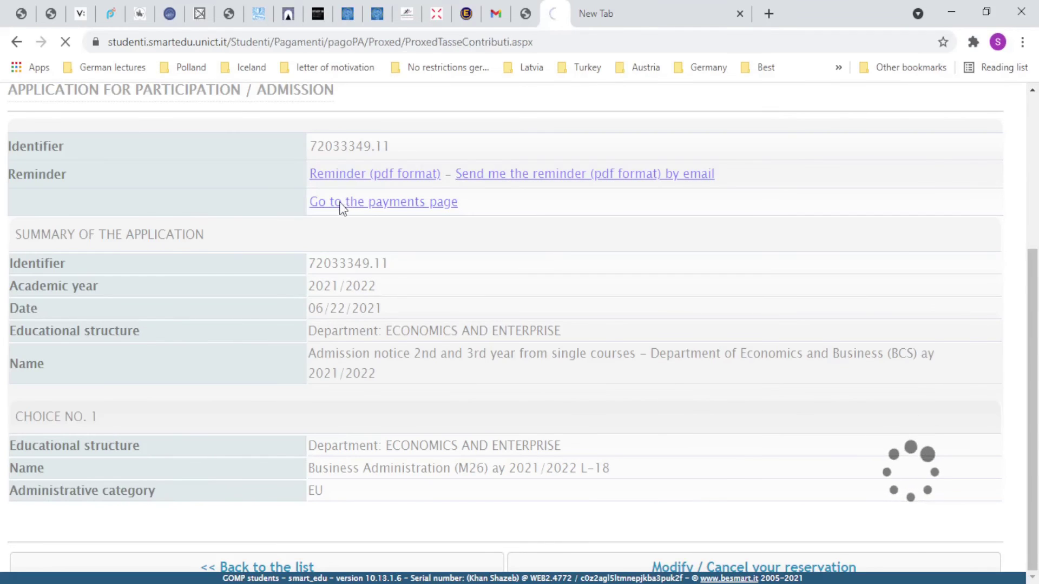
# - Check the total selected for payment, try to pay online, and dismiss the notice
pyautogui.scroll(-3, 1001, 453)
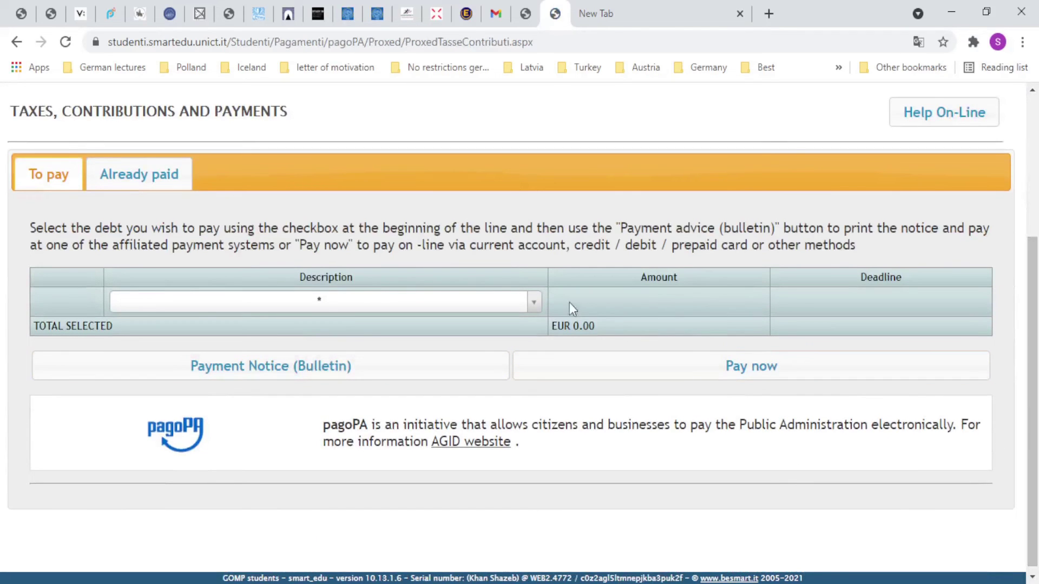
pyautogui.tripleClick(575, 325)
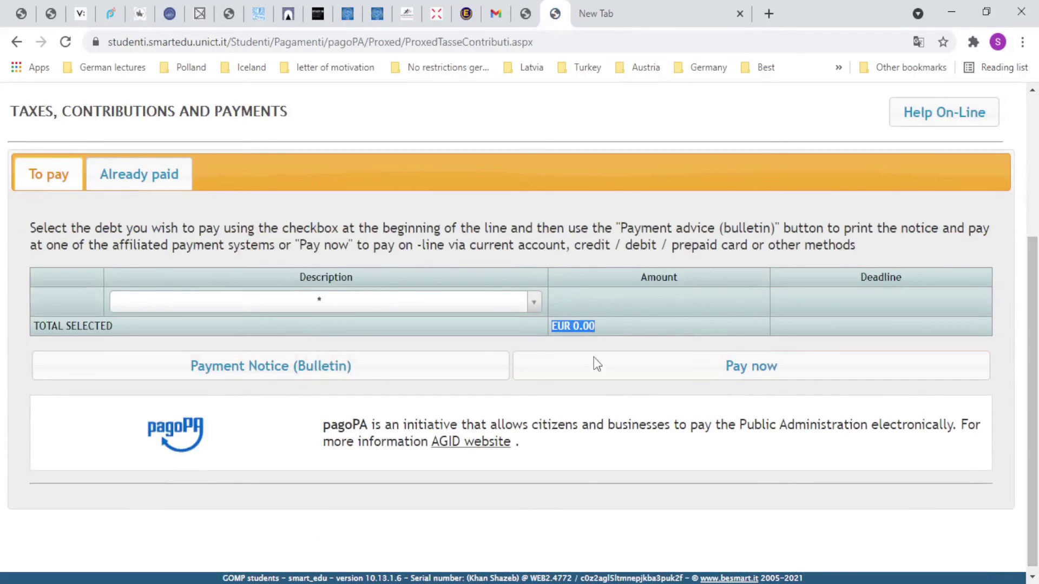
pyautogui.click(677, 388)
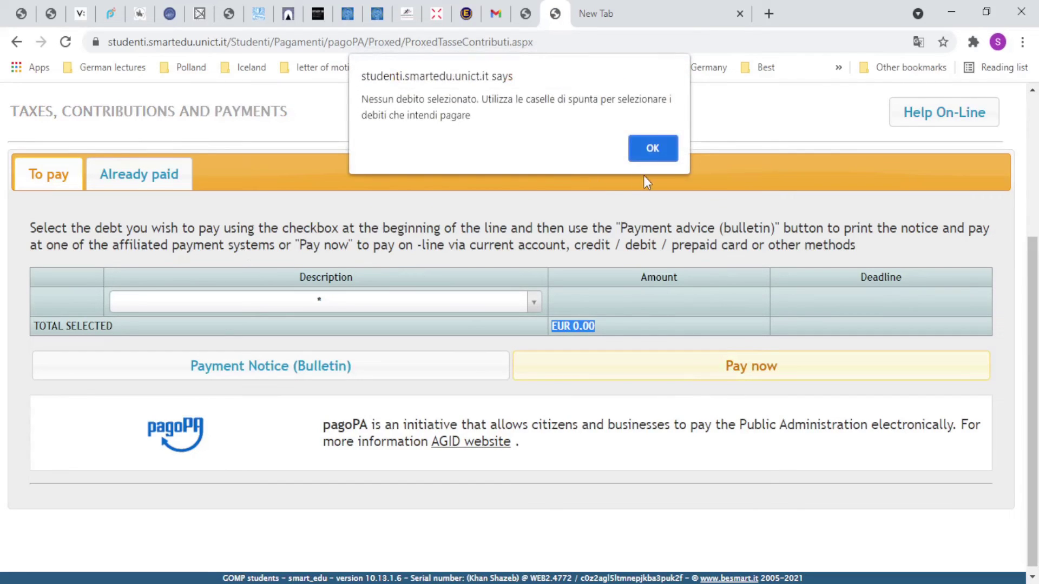
pyautogui.click(647, 149)
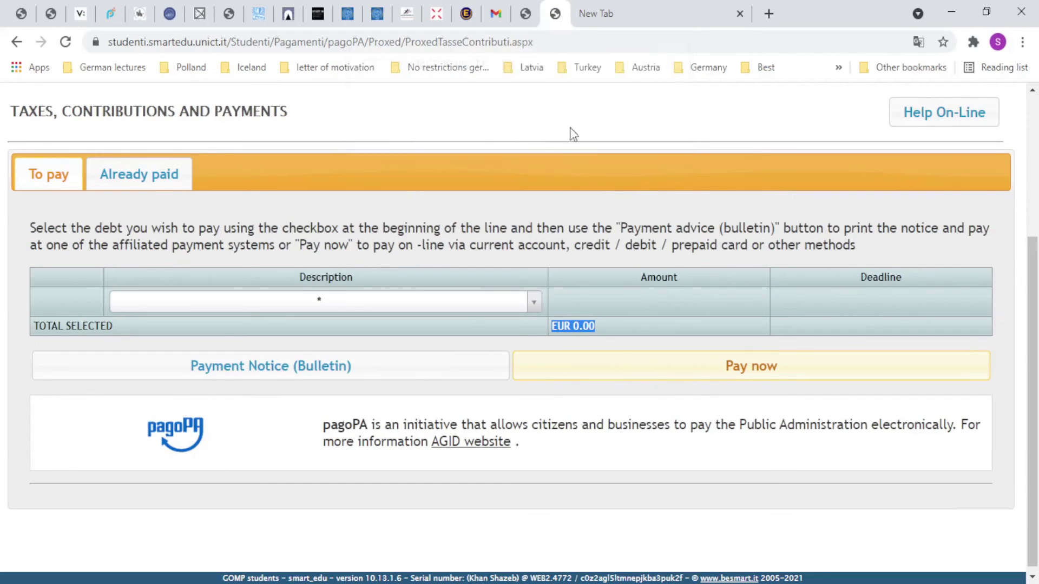
# - Return to the list of calls and reopen the booked Department of Economics and Enterprise application to review its summary
pyautogui.click(25, 50)
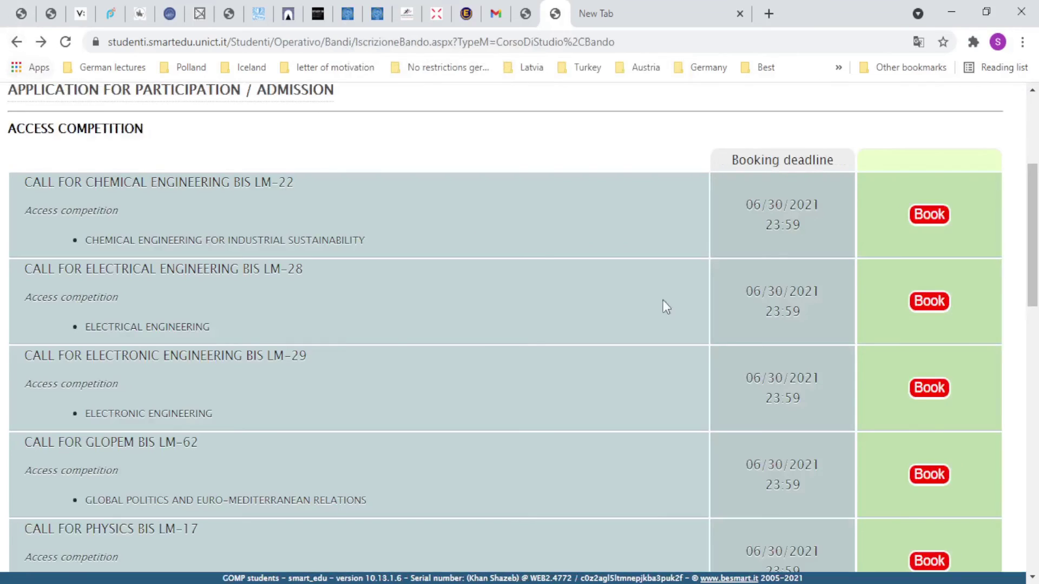
pyautogui.scroll(-8, 657, 324)
pyautogui.click(886, 214)
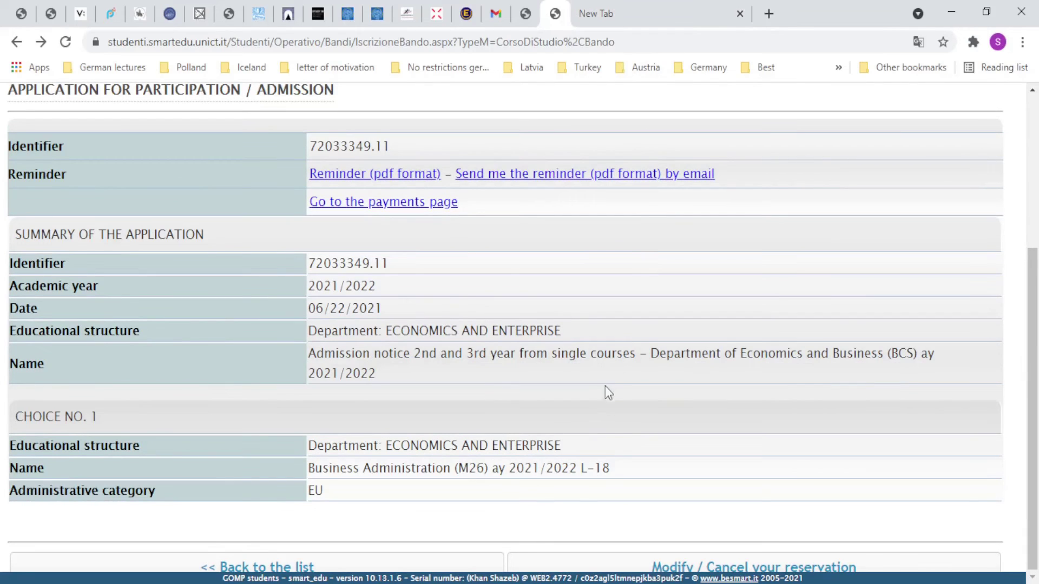
pyautogui.scroll(4, 1037, 331)
pyautogui.scroll(-4, 1037, 331)
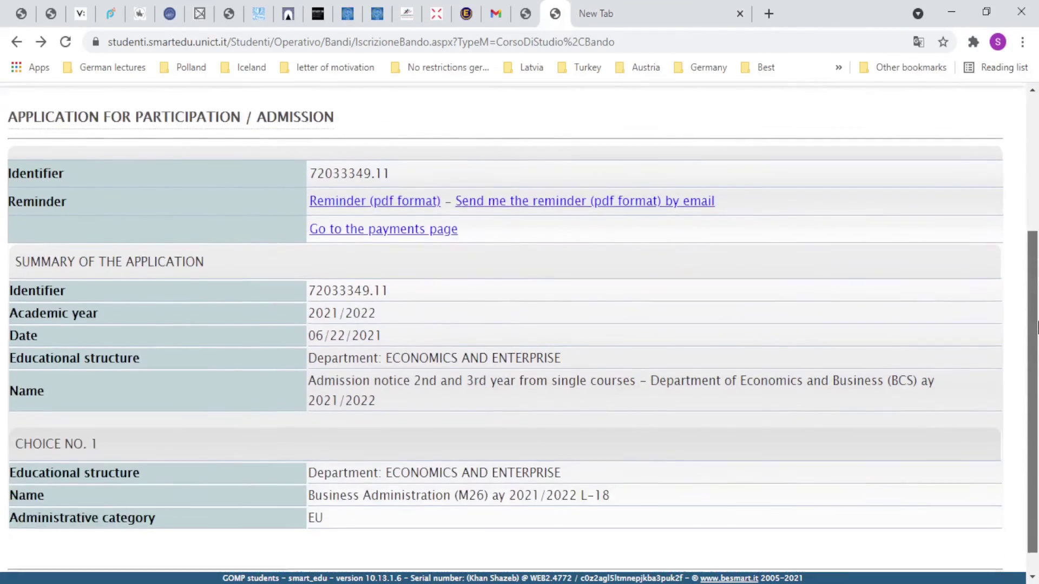
# - View the University of Catania thumbnail and the Capture.PNG subscription chart, and play the subscribe video
pyautogui.middleClick(629, 2)
pyautogui.click(520, 8)
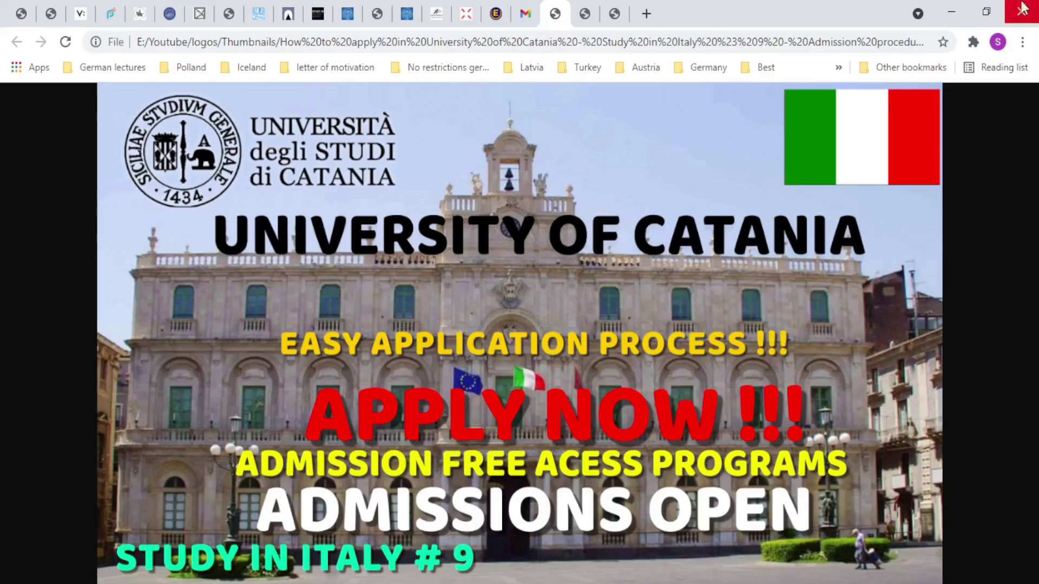
pyautogui.click(579, 7)
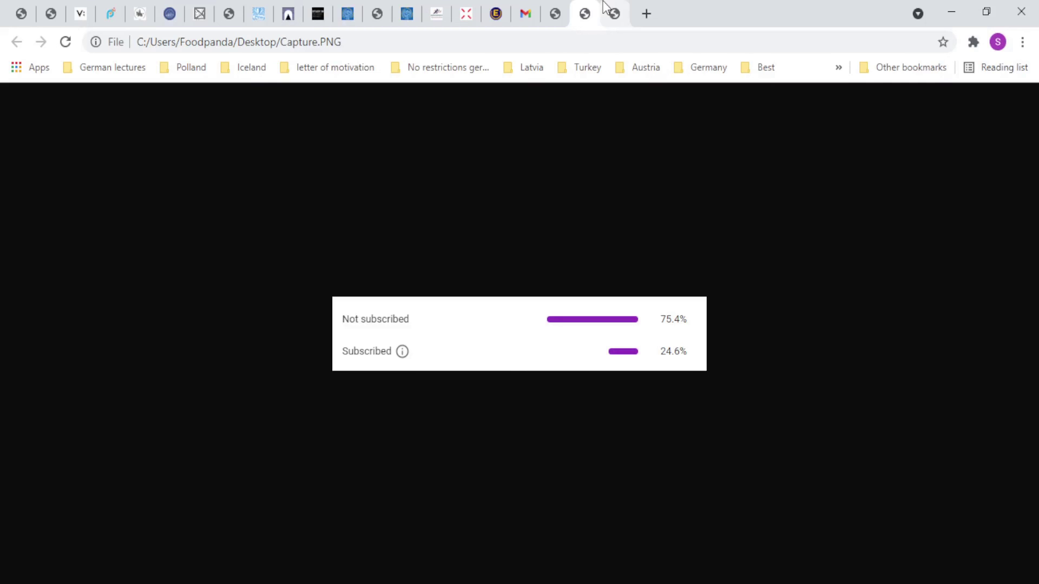
pyautogui.click(546, 10)
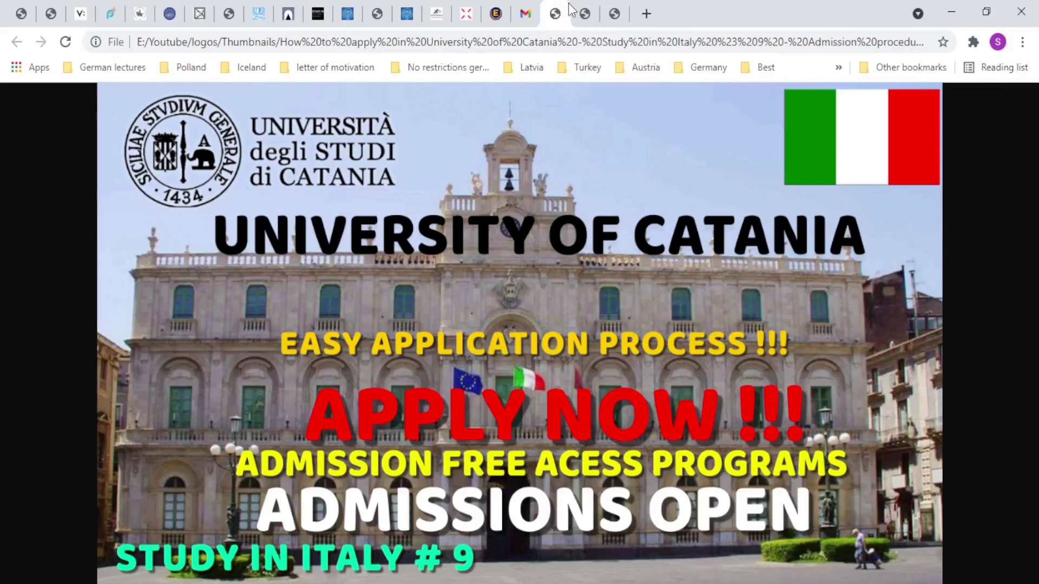
pyautogui.click(614, 11)
pyautogui.click(576, 179)
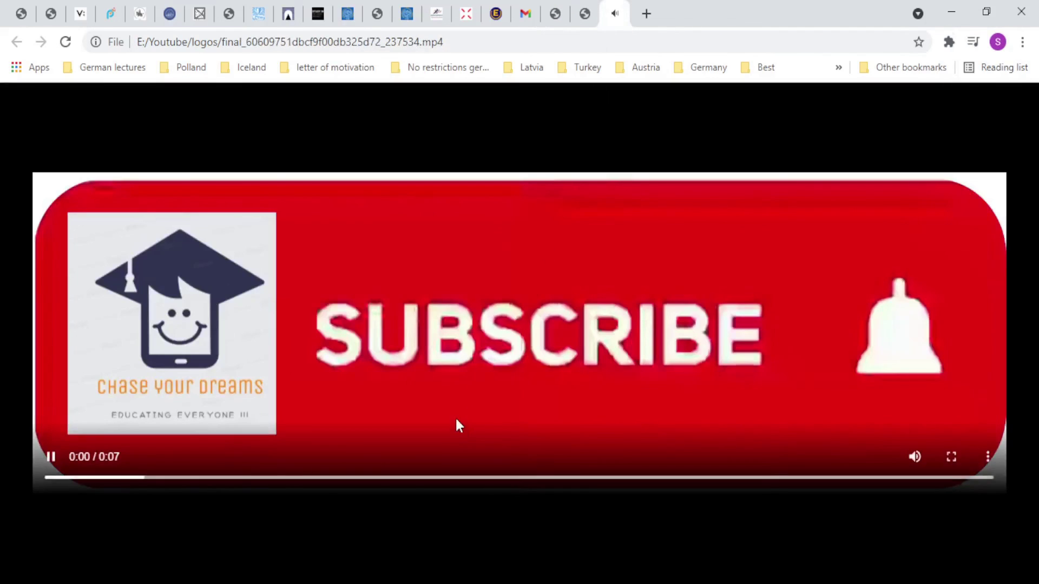